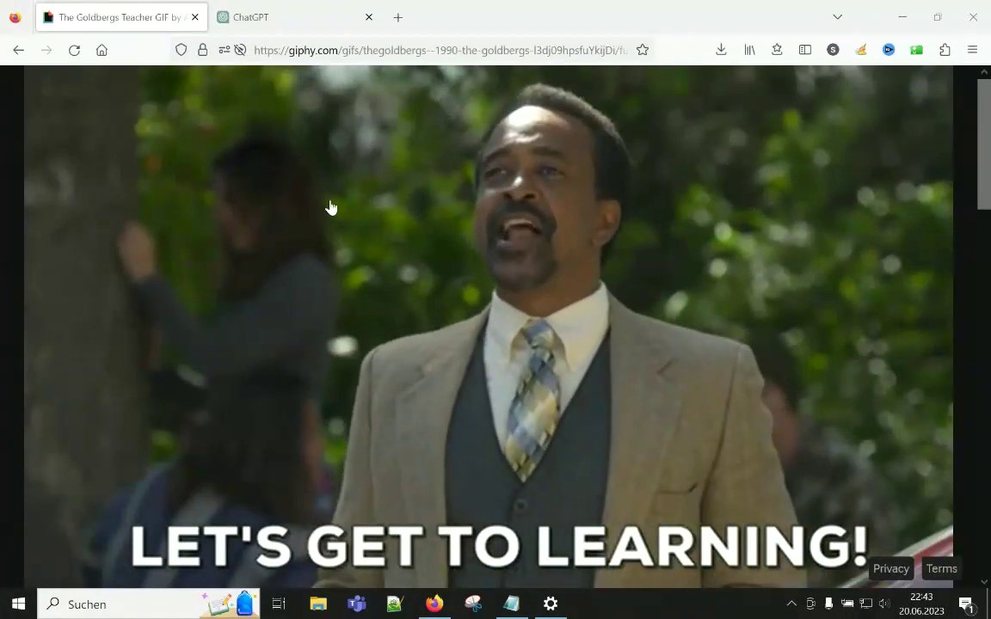
Step: Ask ChatGPT for 5 Common Core-aligned 8th grade English stations on chapter 7 of the novel Chains, covering sentence variety, vocab context clues and making inferences
left_click(268, 26)
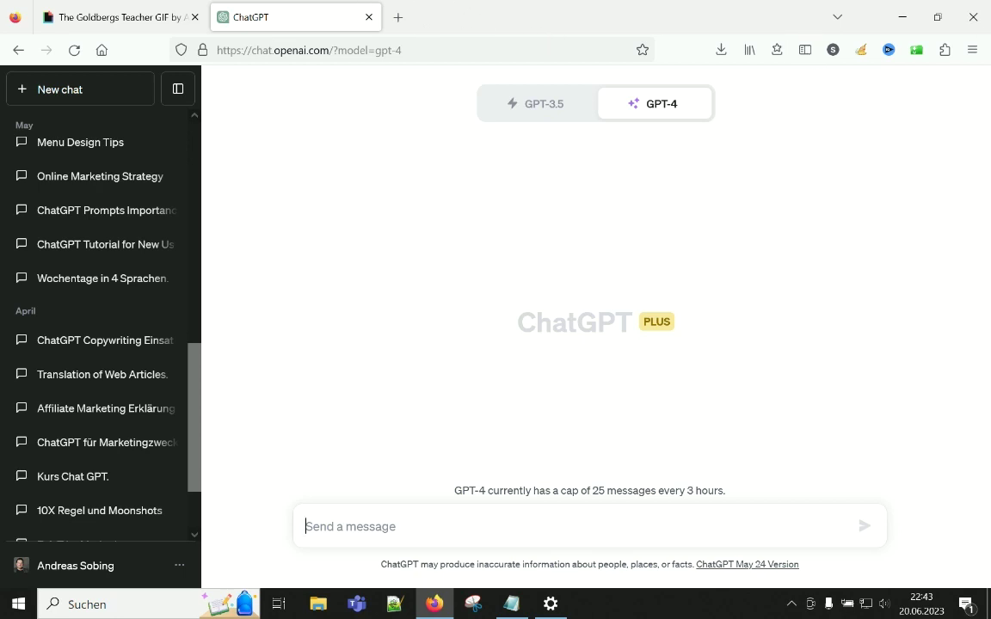
key("alt+Tab")
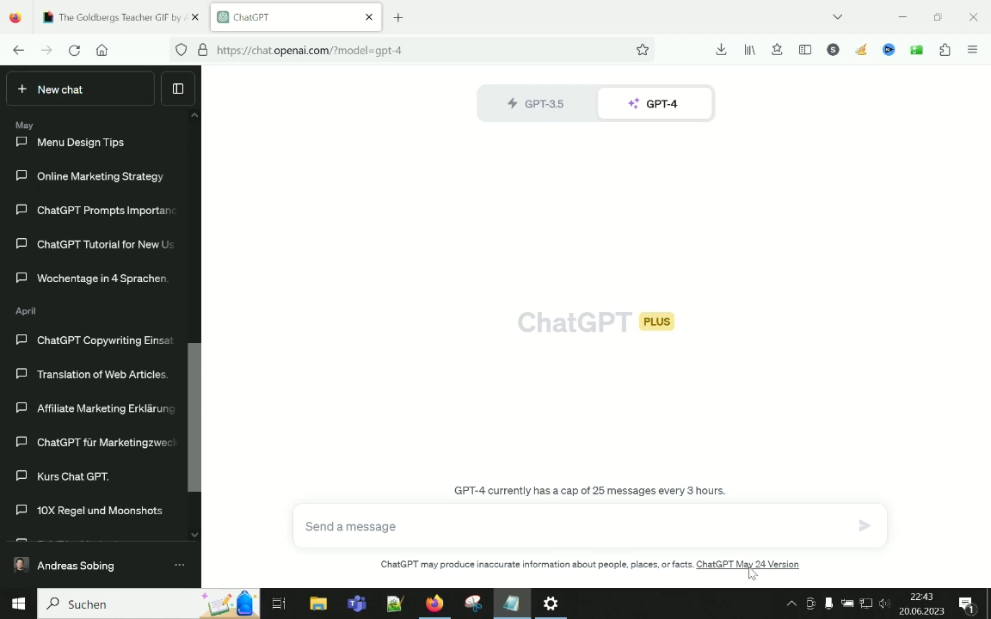
left_click(328, 529)
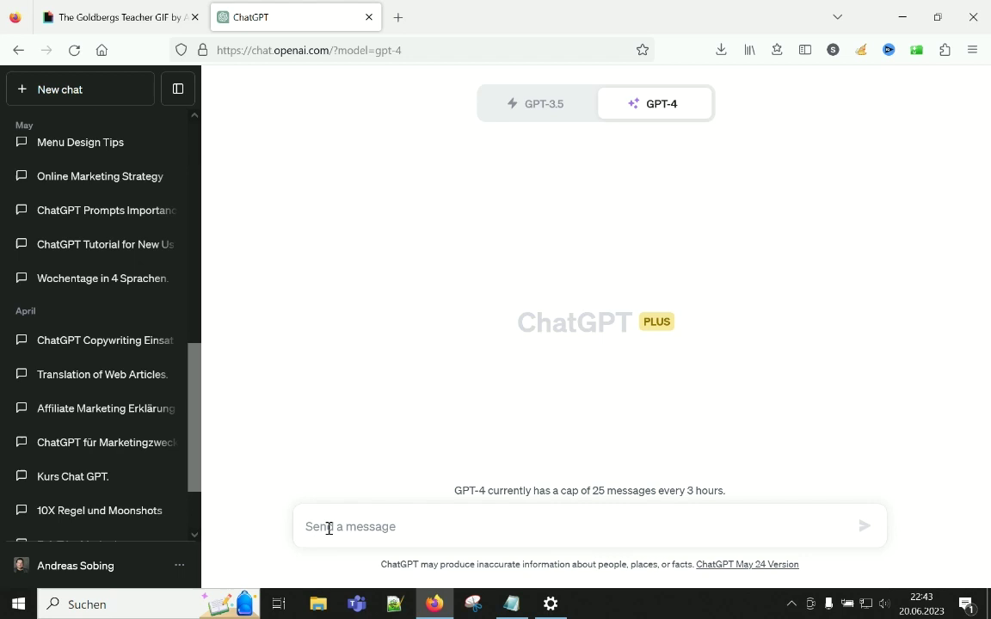
type("Create 5 stations or an 8th grade english class, common core aligned, related to chapter 7 of the novel chains. include stations for sentence variety, using context clues for vocab and making inferences.")
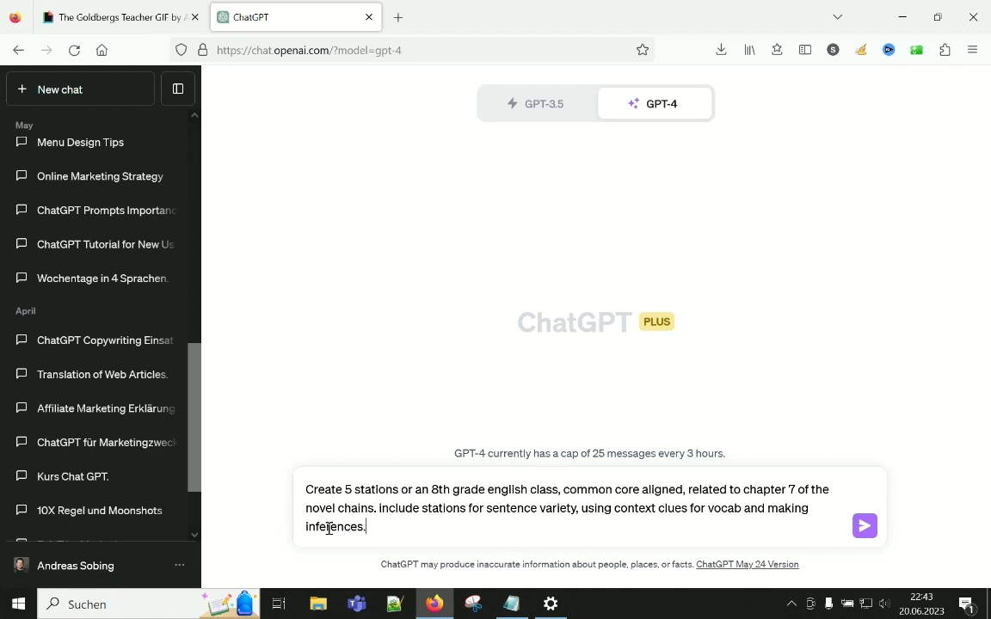
key("Return")
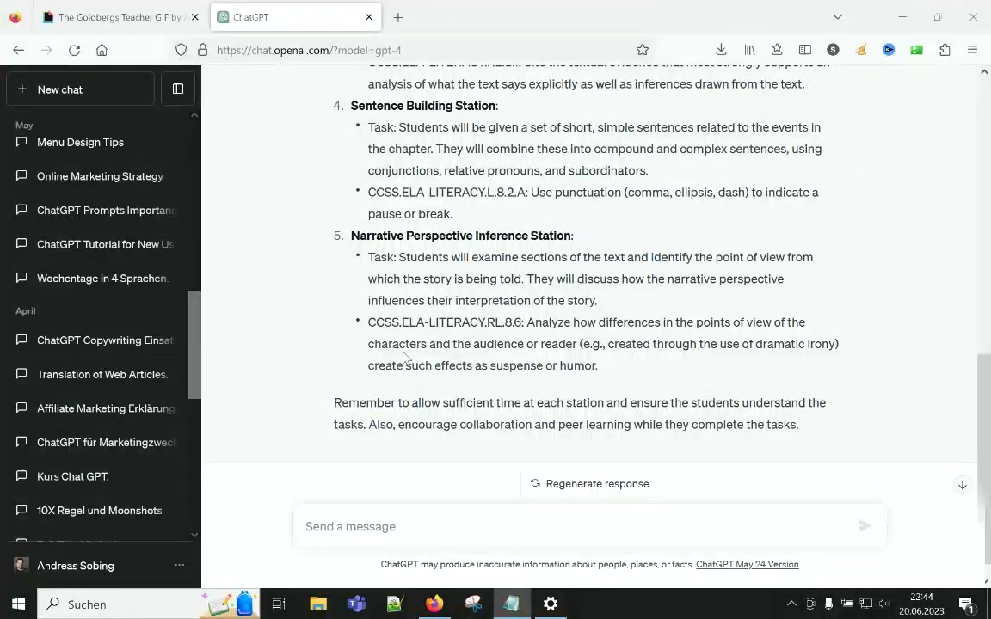
Step: Send the follow-up request "choose a passage from chapter 7 and create prompts for station 3."
scroll(403, 352, "up", 3)
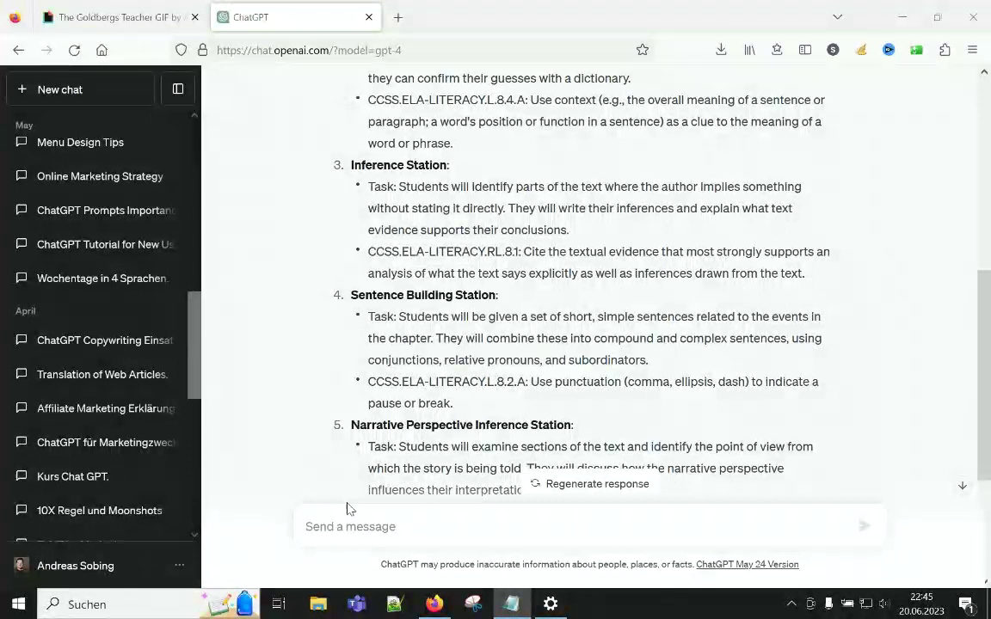
left_click(355, 530)
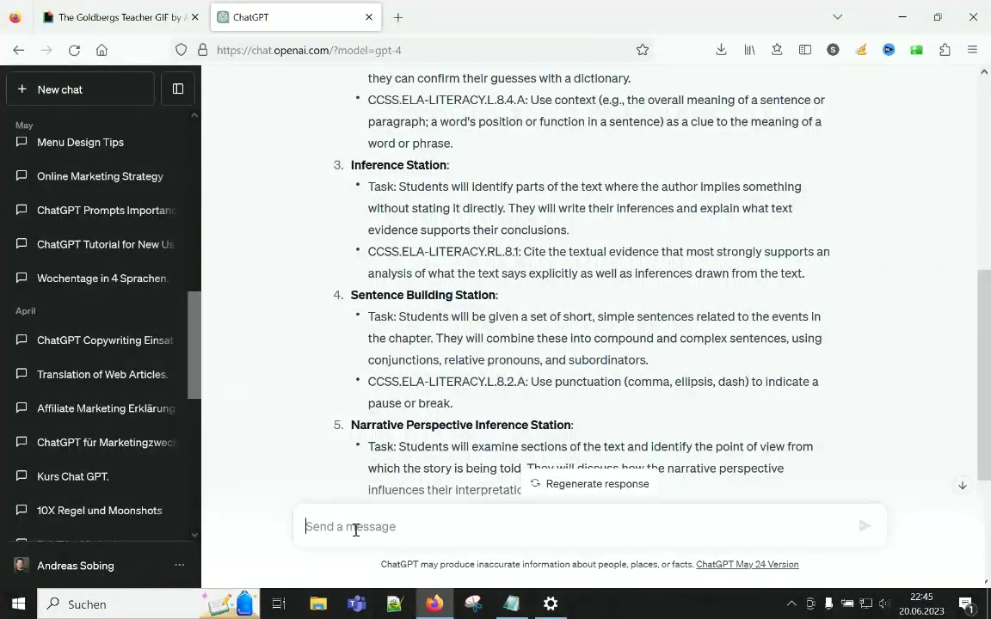
type("choose a passage from chapter 7 and create prompts for station 3.")
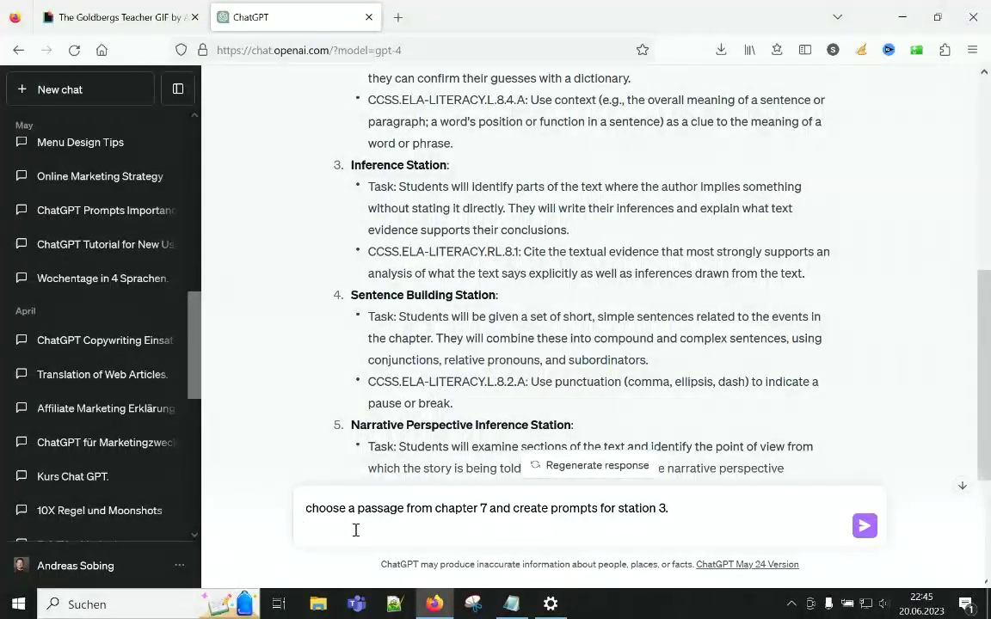
key("BackSpace")
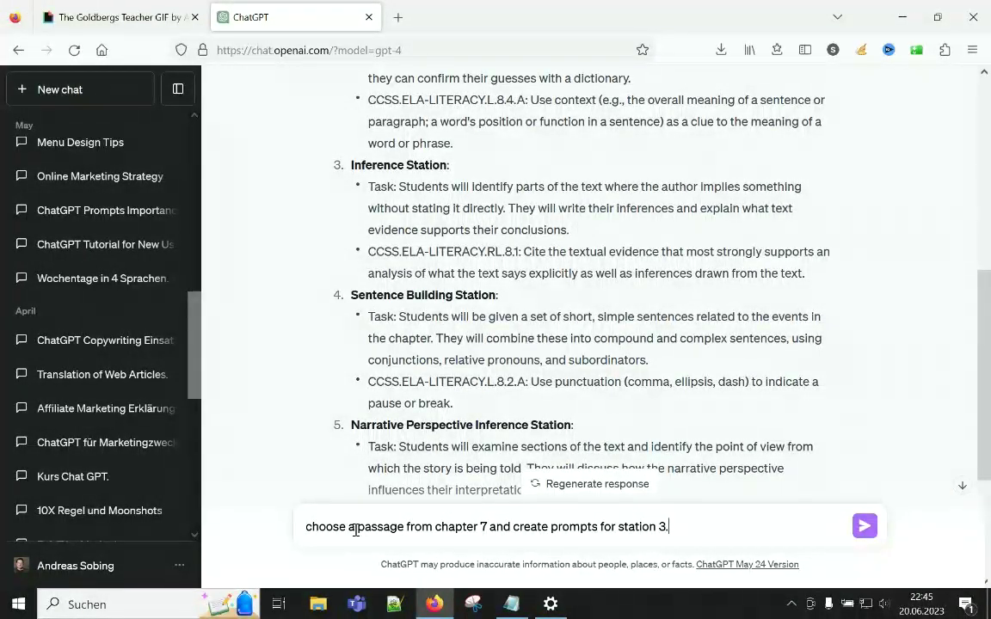
key("Return")
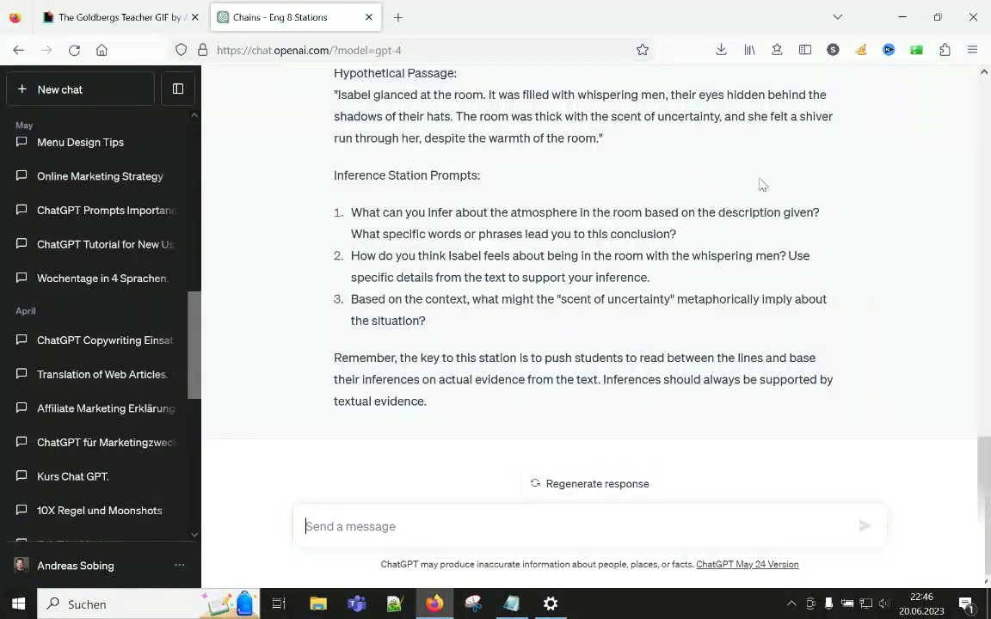
Step: Check the station 1 description in the first answer and send the request "choose passage for station 1."
key("alt+Tab")
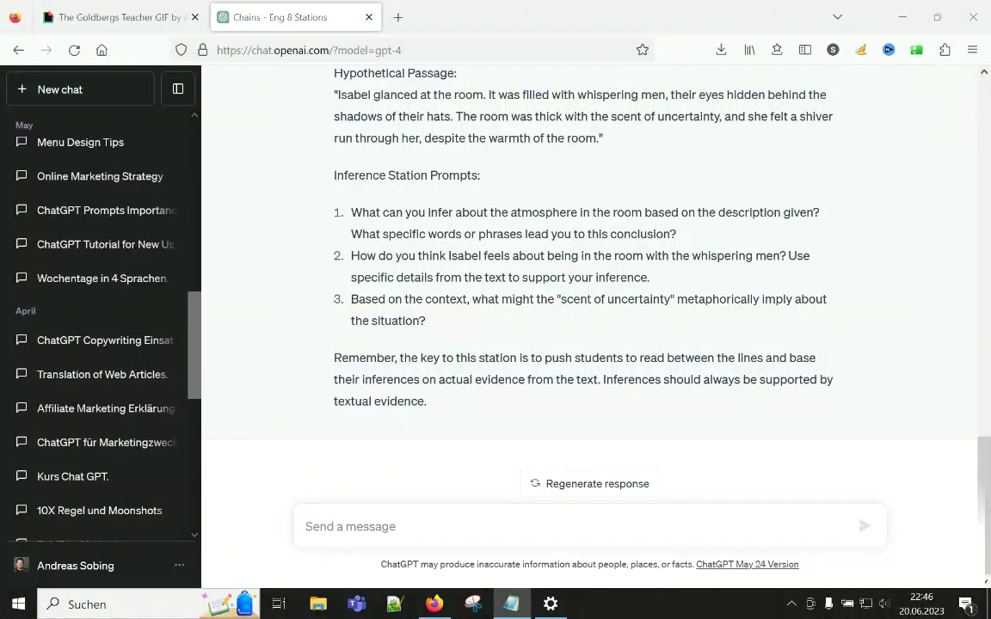
left_click(334, 520)
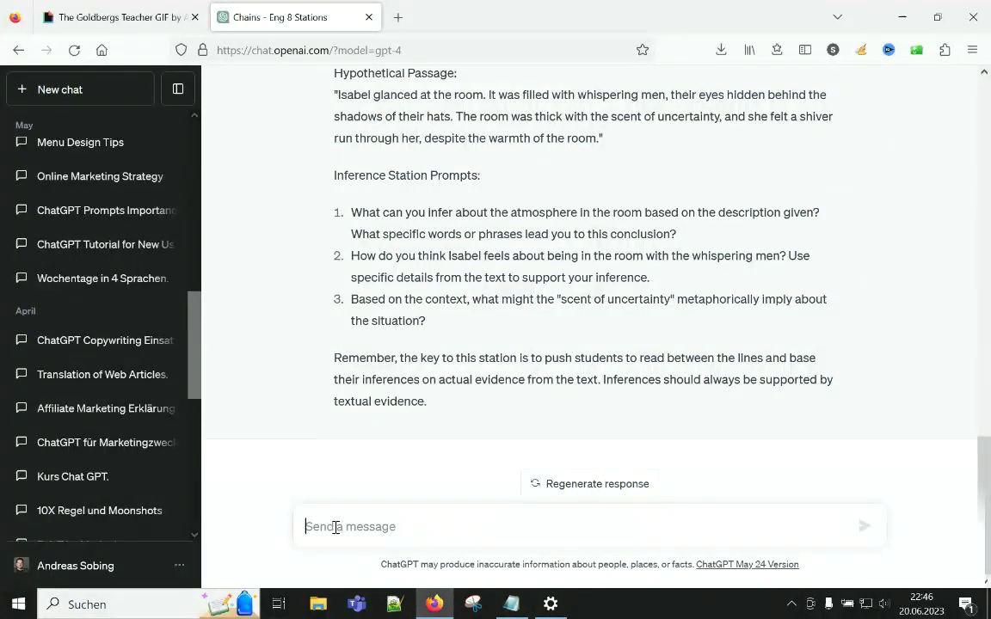
type("choose passage for station 1.")
scroll(305, 398, "up", 3)
scroll(306, 399, "up", 1)
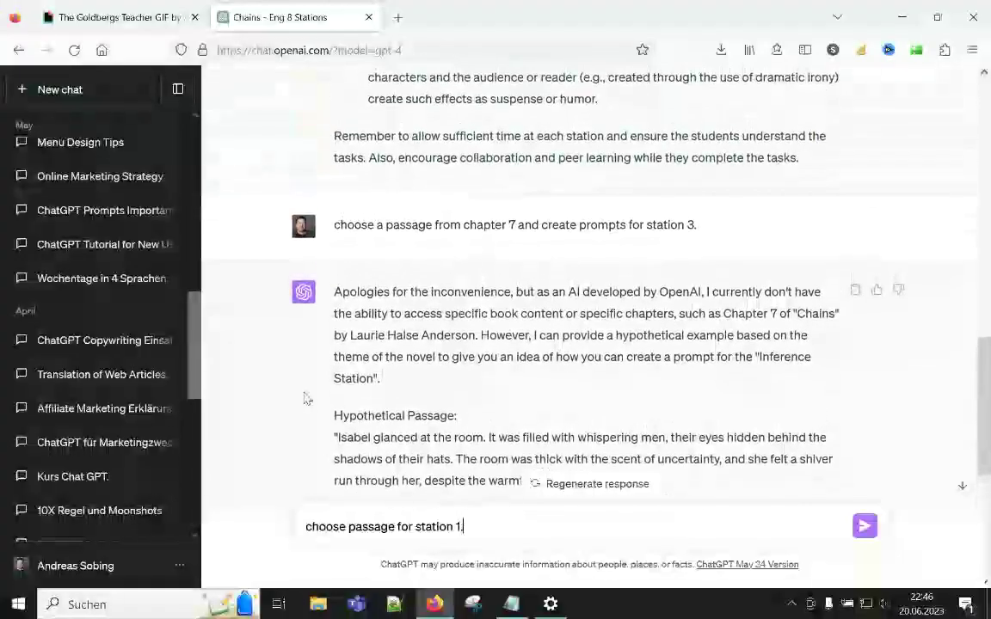
scroll(306, 398, "up", 8)
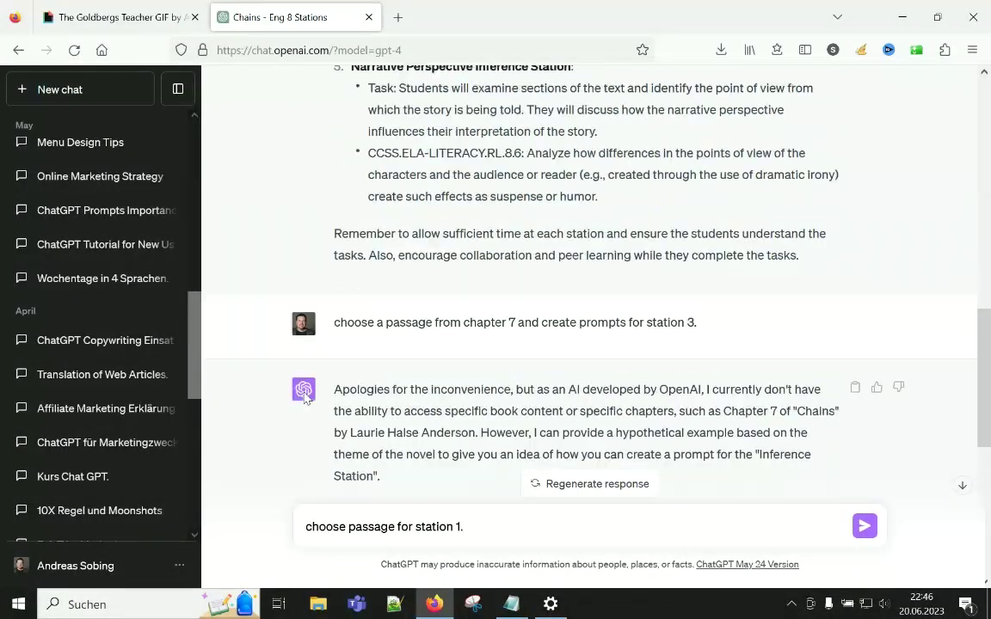
scroll(305, 398, "up", 3)
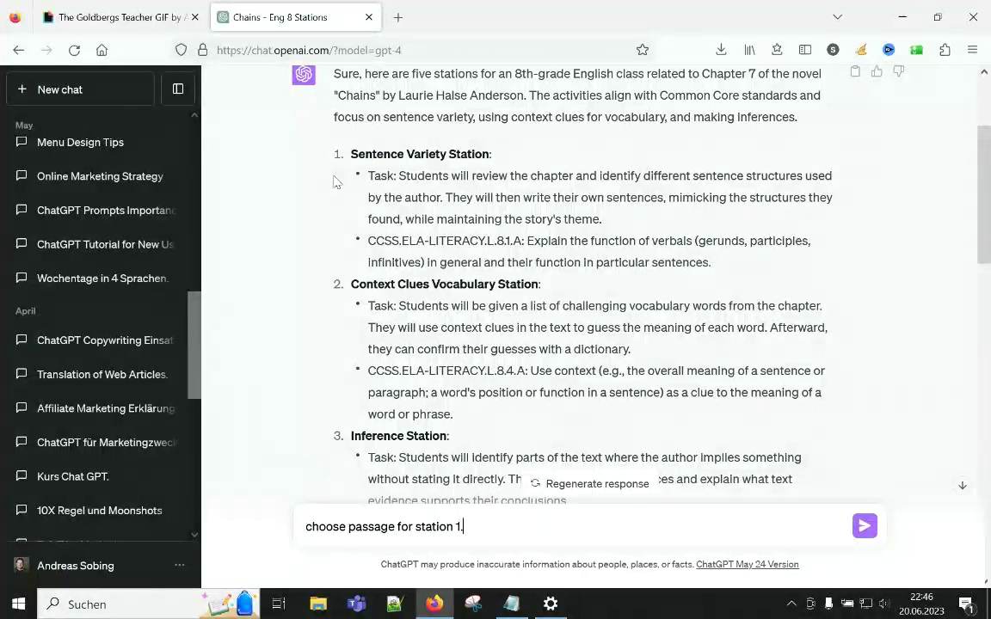
scroll(335, 182, "down", 1)
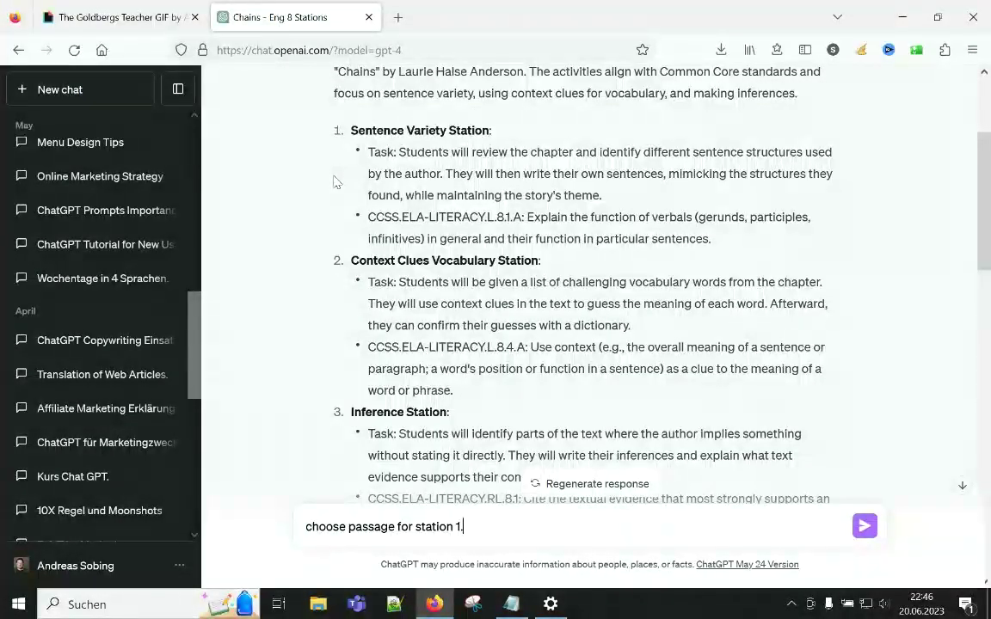
key("Return")
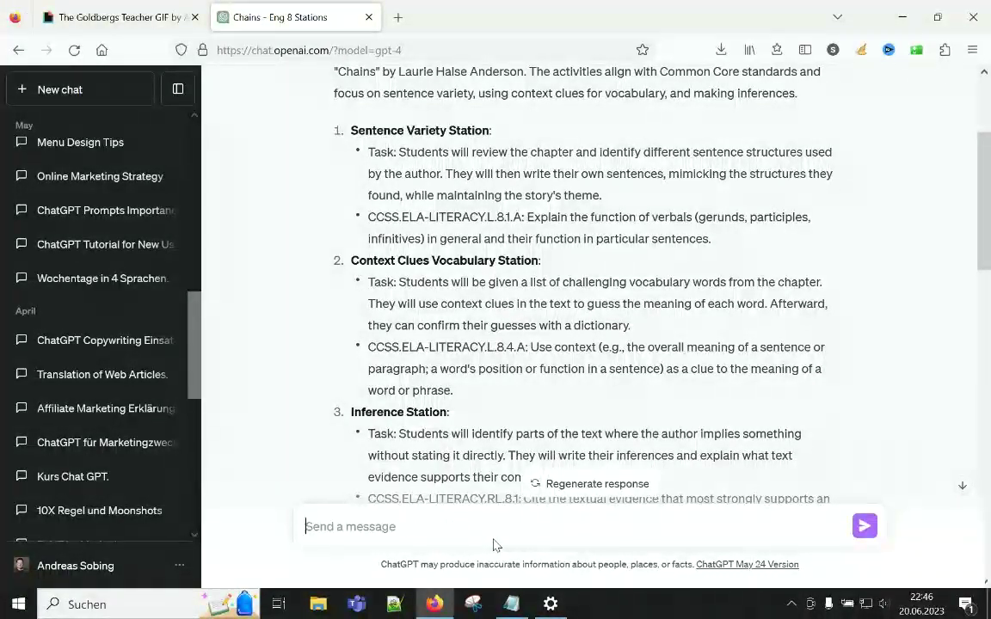
Step: Read through the answer for station 1, including its hypothetical passage and the Sentence Variety Station prompts
scroll(410, 418, "down", 3)
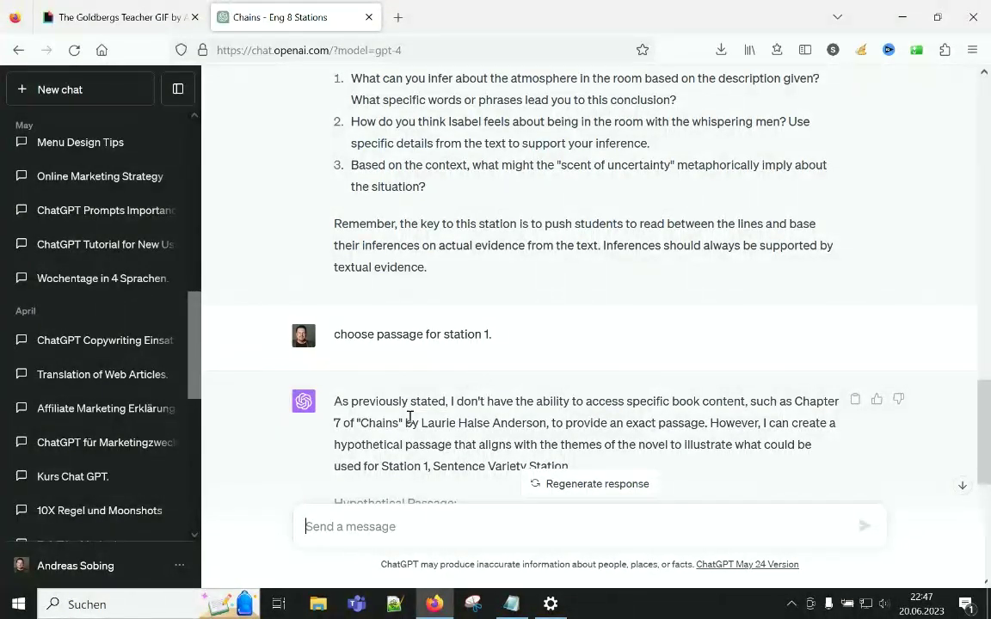
scroll(409, 418, "down", 3)
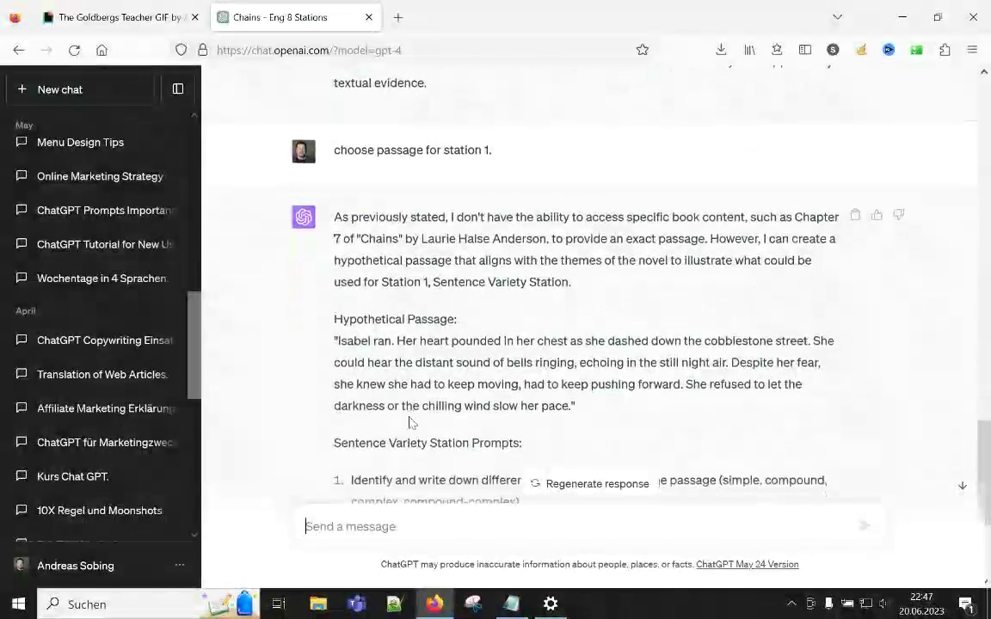
scroll(409, 421, "down", 1)
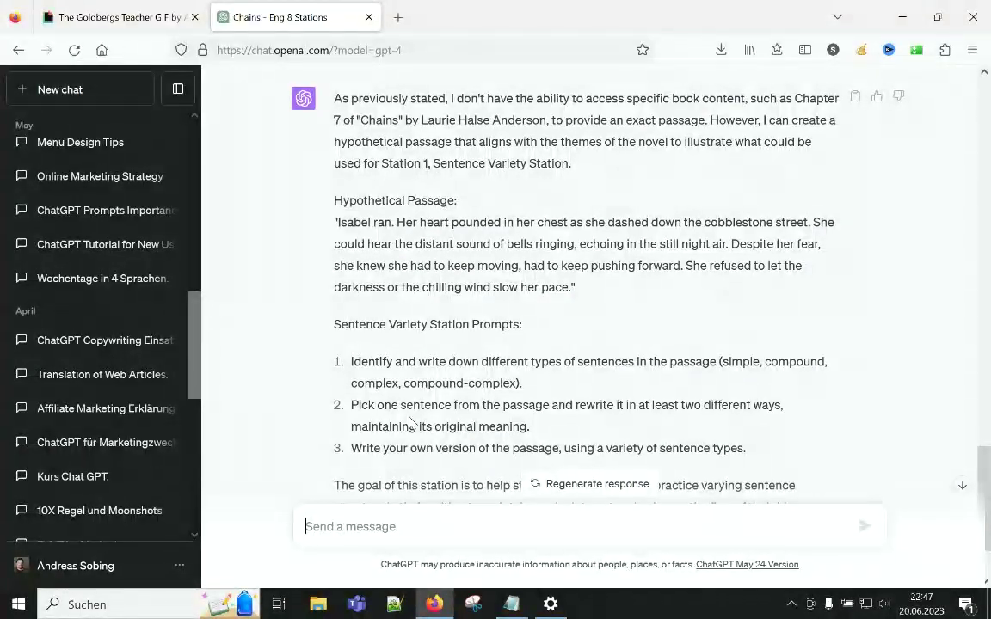
scroll(409, 421, "down", 1)
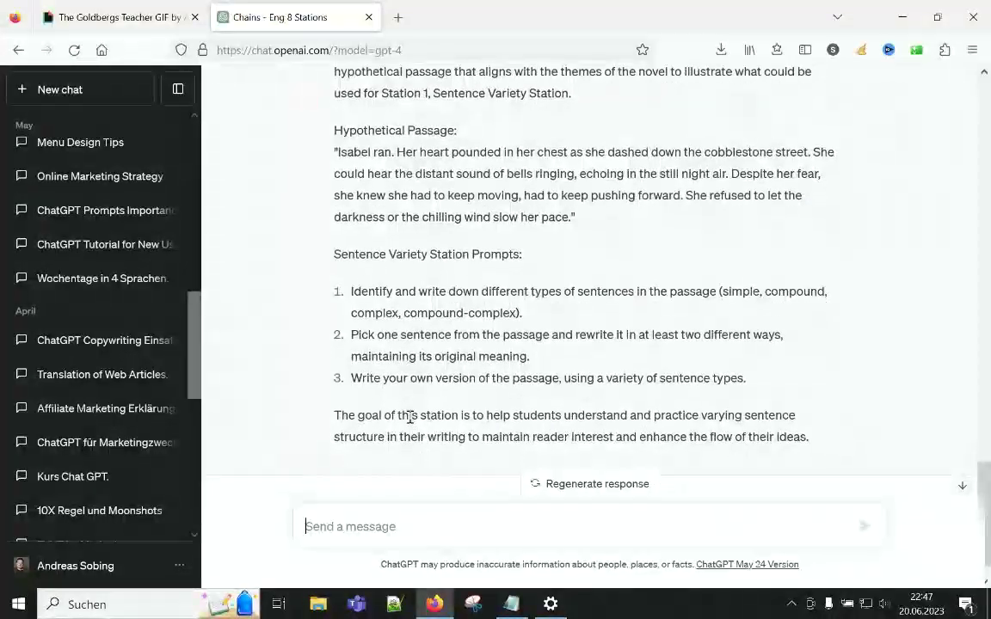
scroll(404, 405, "down", 1)
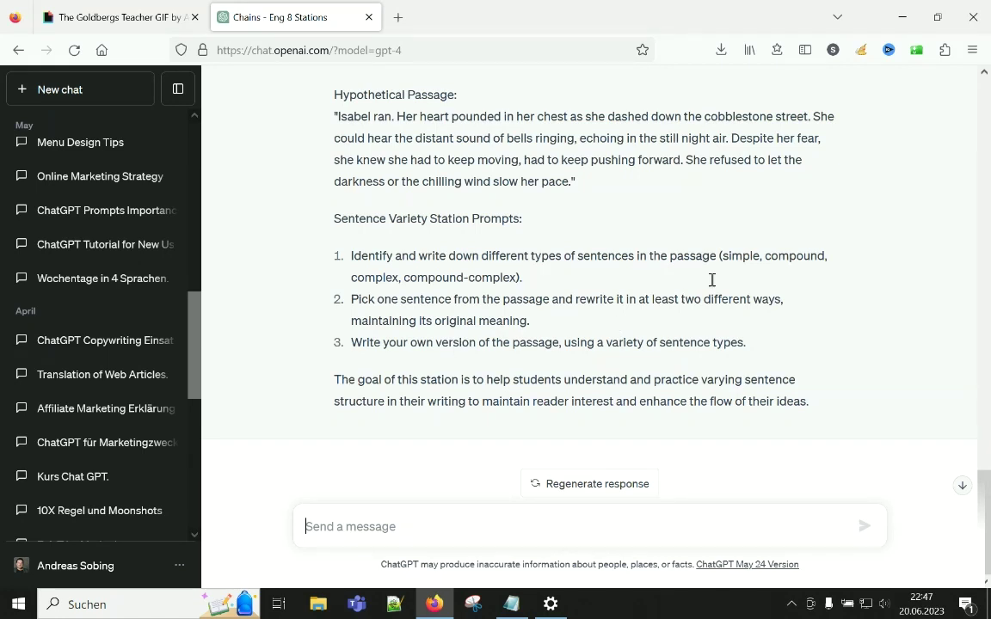
key("alt+Tab")
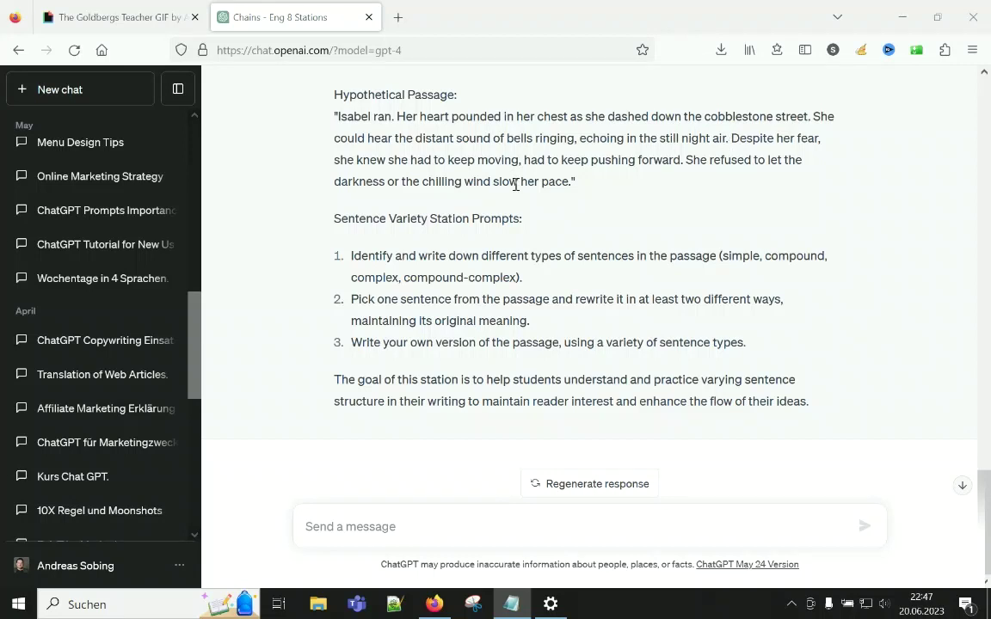
scroll(516, 185, "up", 3)
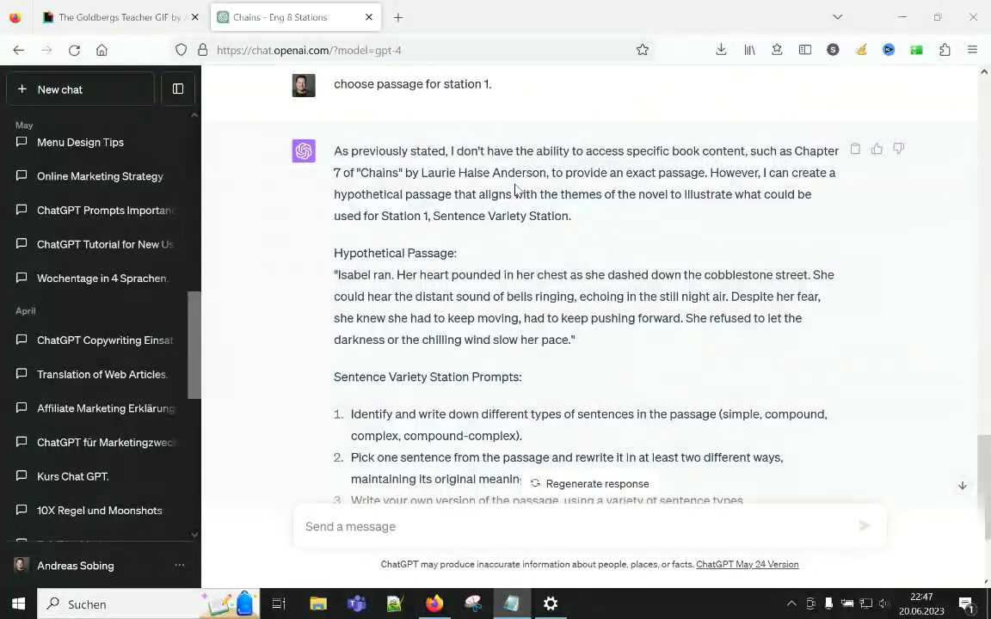
Step: Check the station 4 description and send the request "create diffentiated material for station four, lexile level 300"
left_click(320, 528)
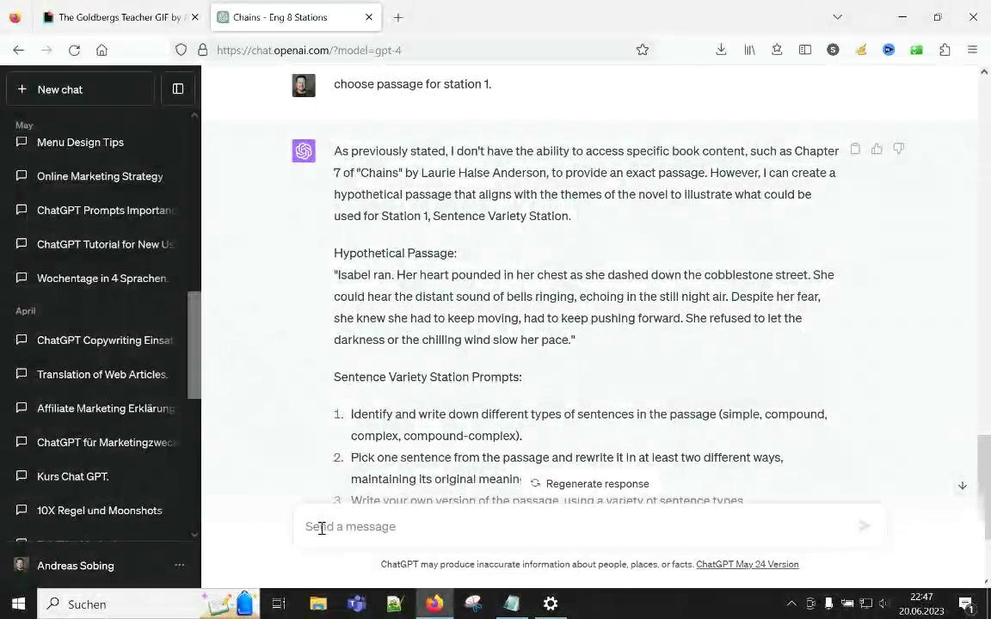
type("create diffentiated material for station four, lexile level 300")
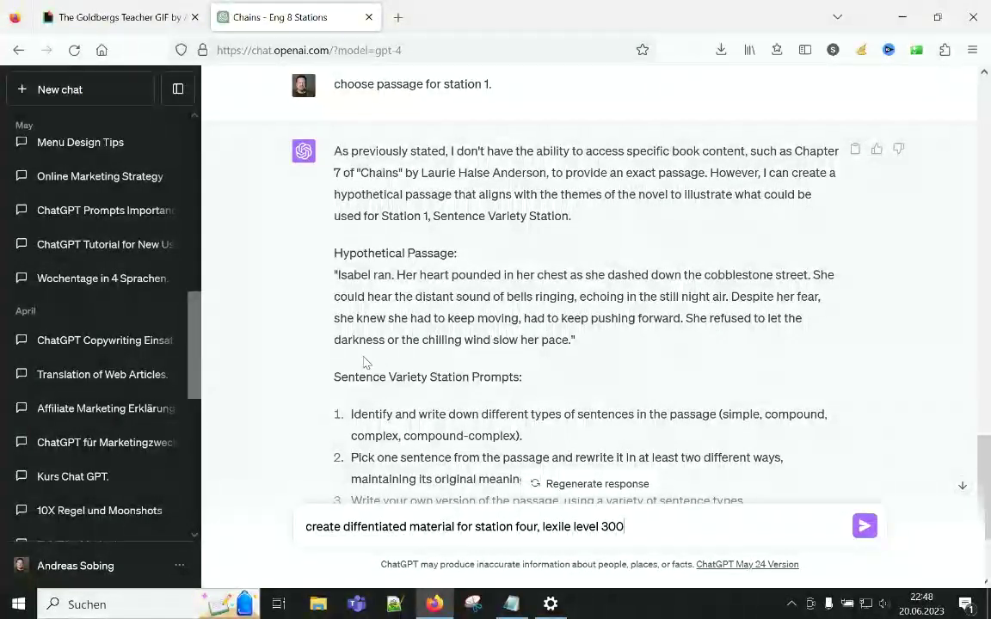
scroll(365, 359, "up", 10)
scroll(353, 382, "down", 10)
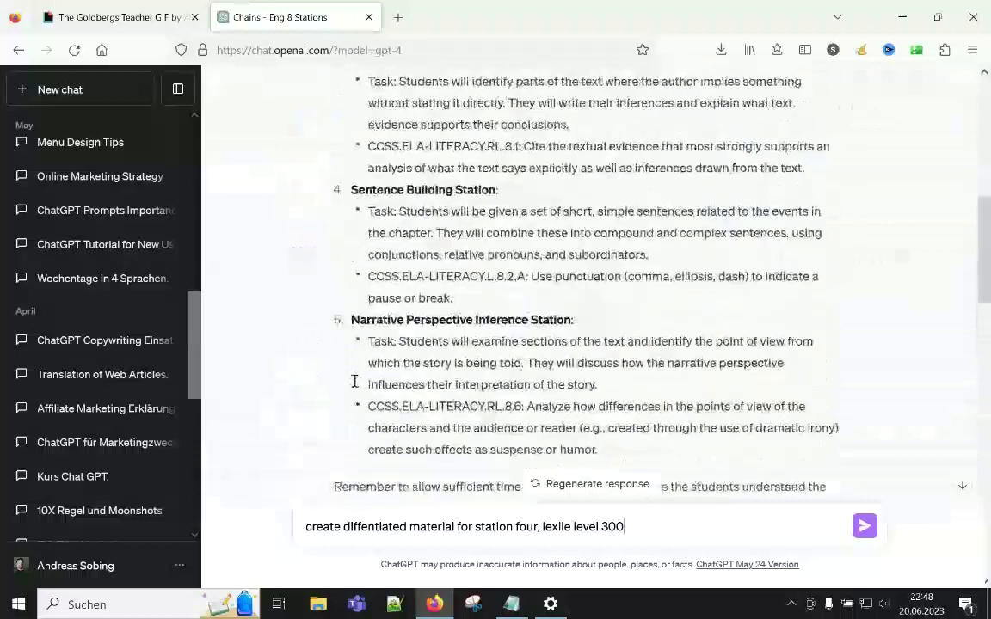
scroll(354, 380, "up", 1)
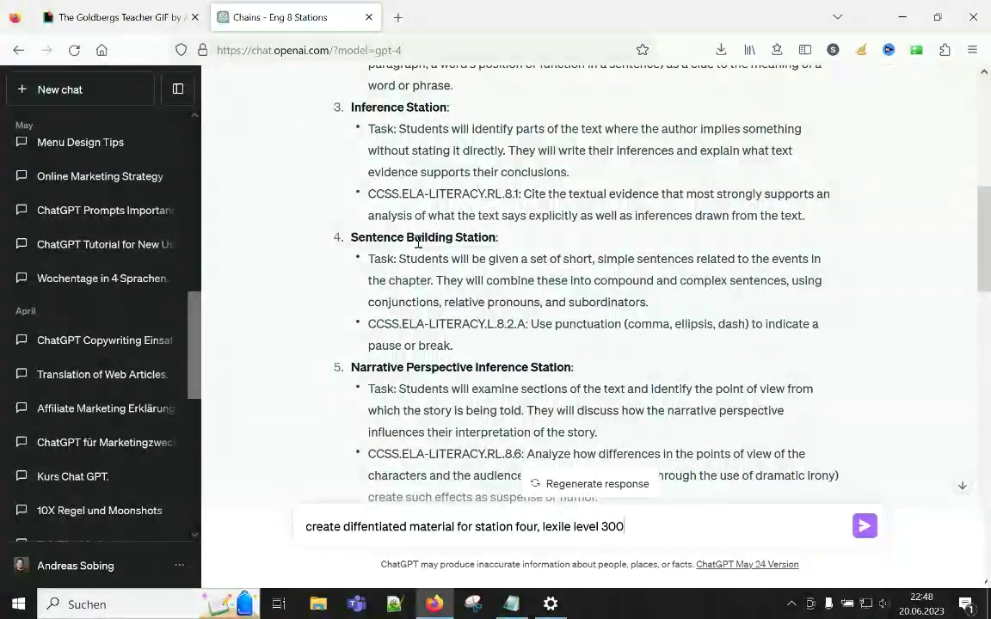
scroll(419, 242, "down", 15)
scroll(419, 242, "down", 3)
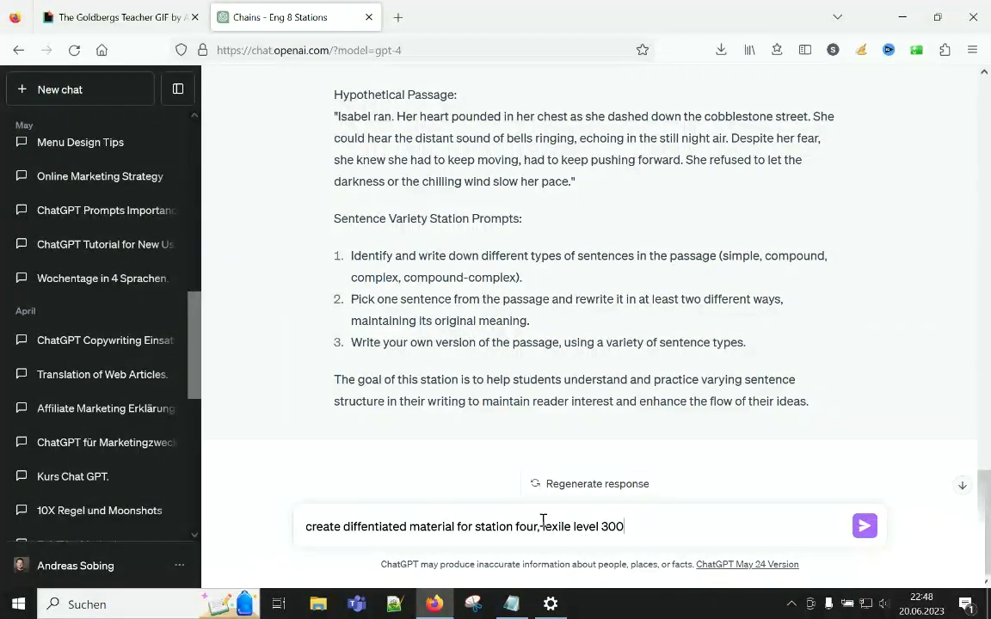
key("Return")
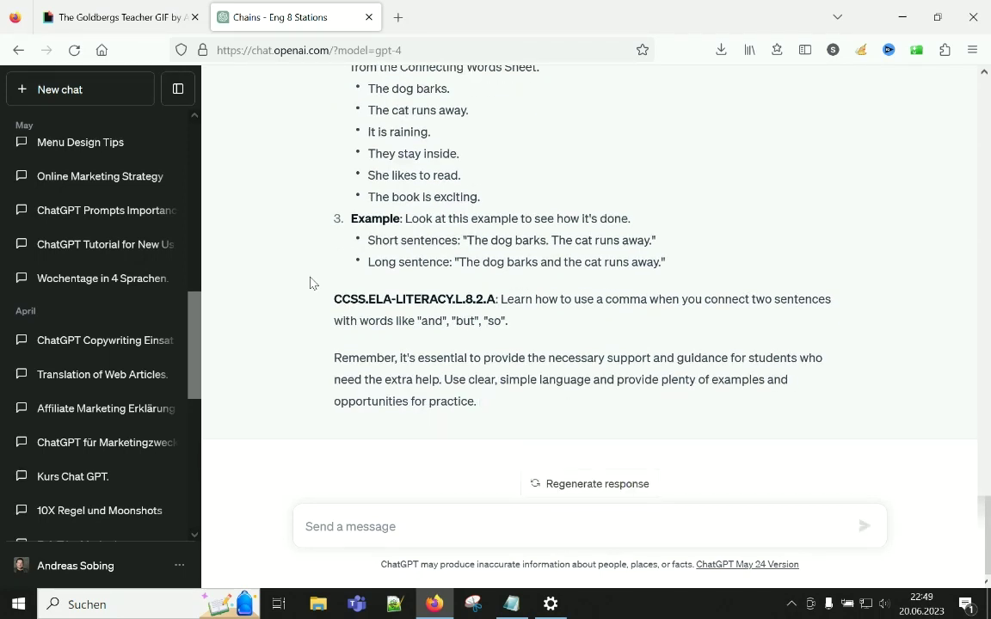
scroll(312, 283, "up", 5)
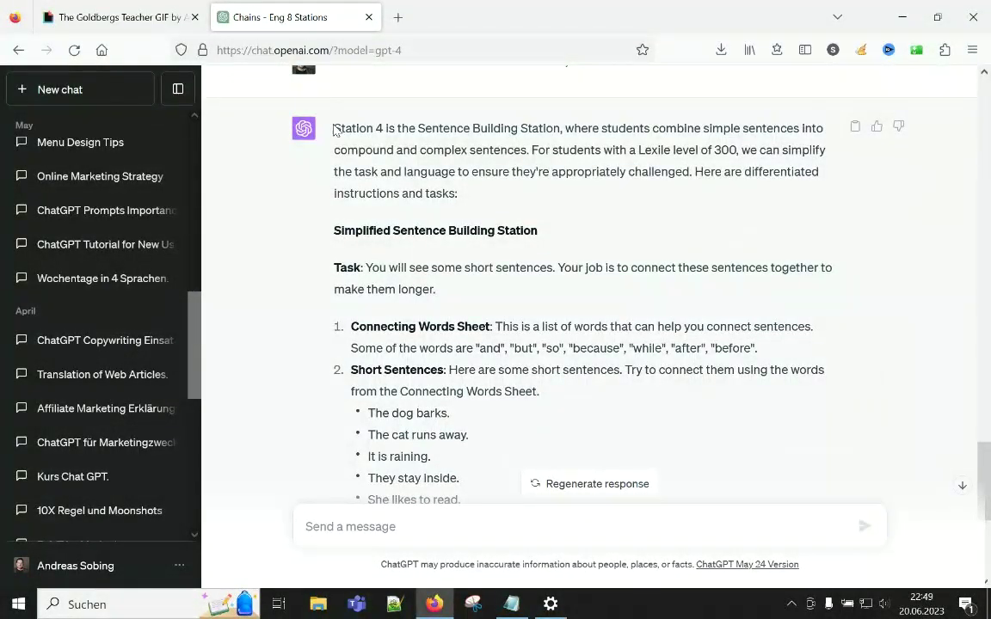
left_click_drag(334, 130, 480, 201)
key("ctrl+c")
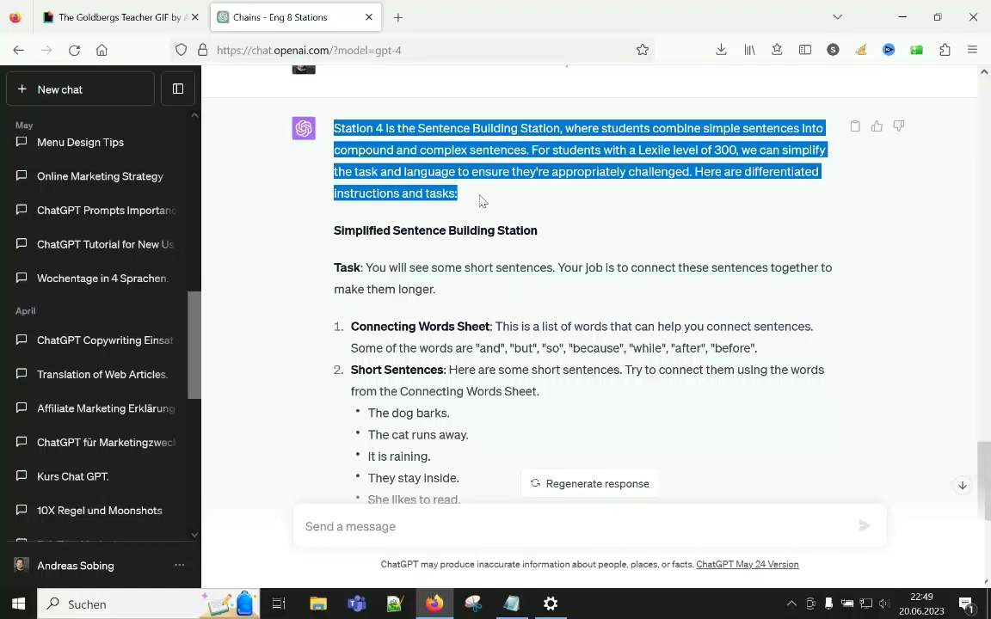
left_click(320, 530)
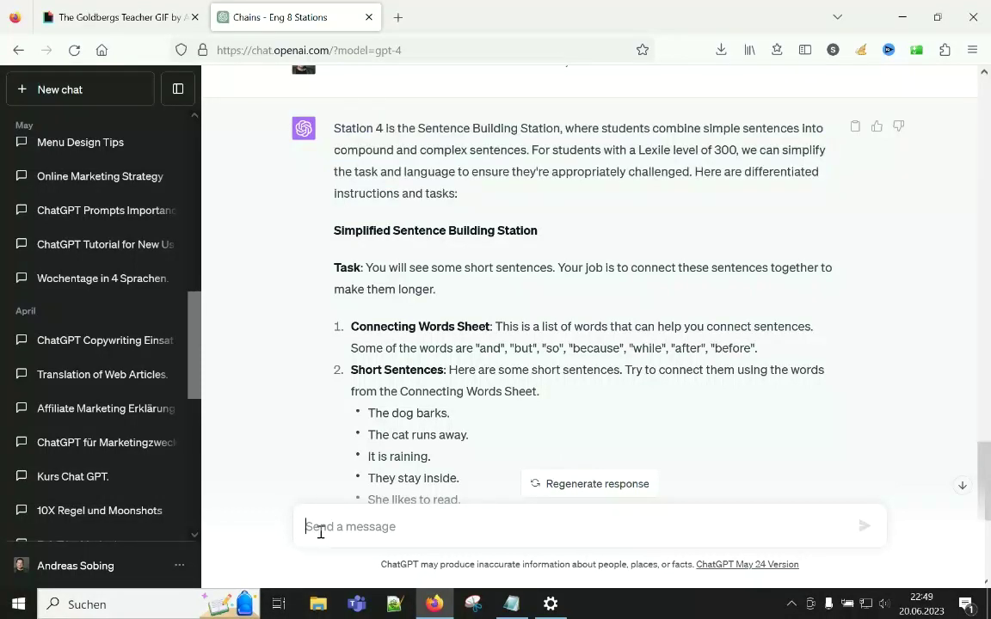
key("ctrl+v")
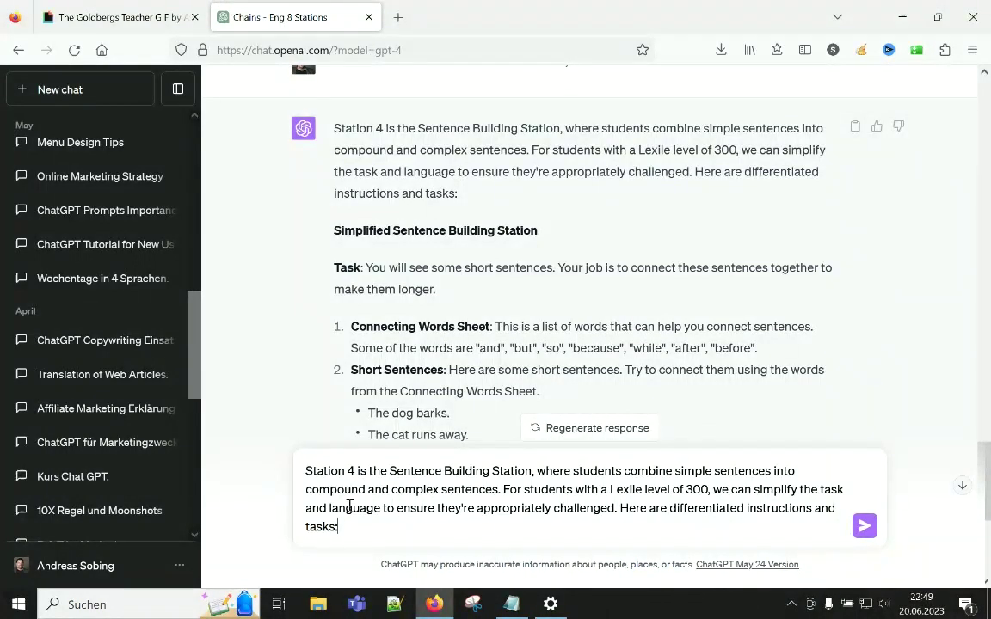
left_click_drag(366, 529, 294, 443)
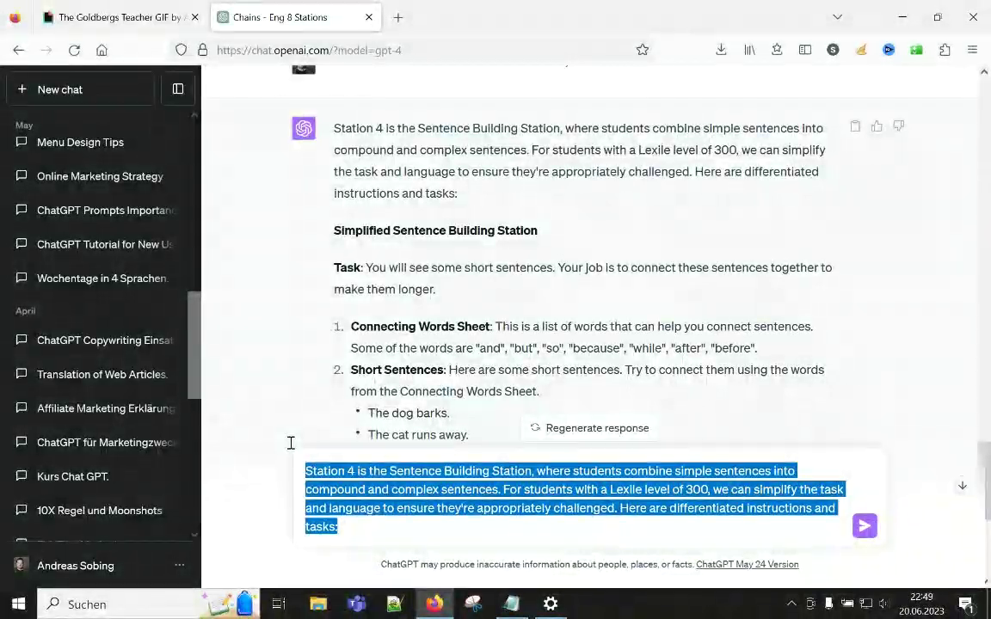
key("BackSpace")
Step: Reuse the previous station four request and send it as "create diffentiated material from the novel chains for station four, lexile level 300"
scroll(286, 360, "up", 2)
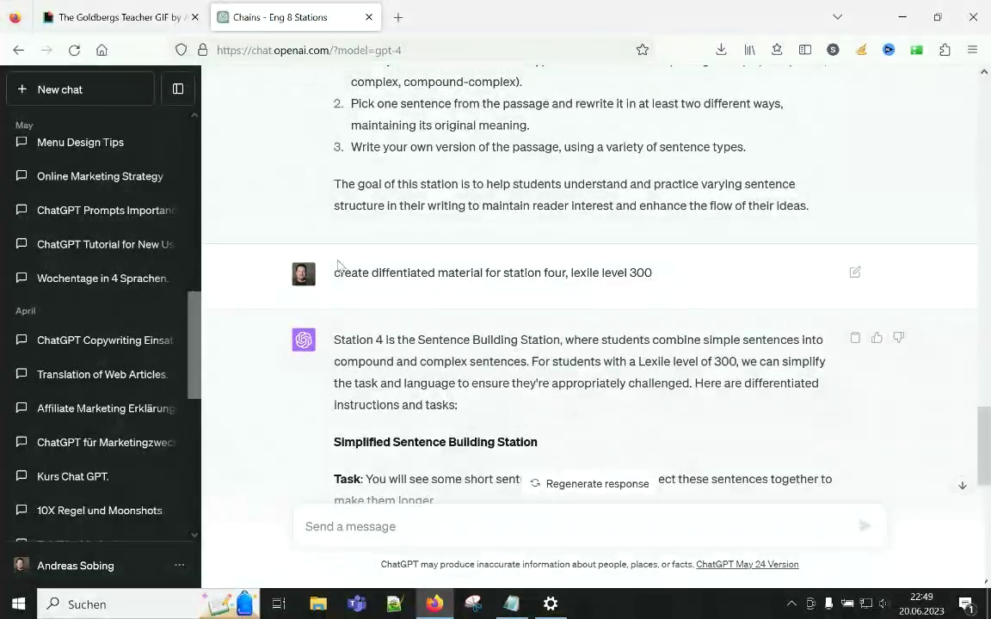
left_click_drag(335, 272, 659, 273)
key("ctrl+c")
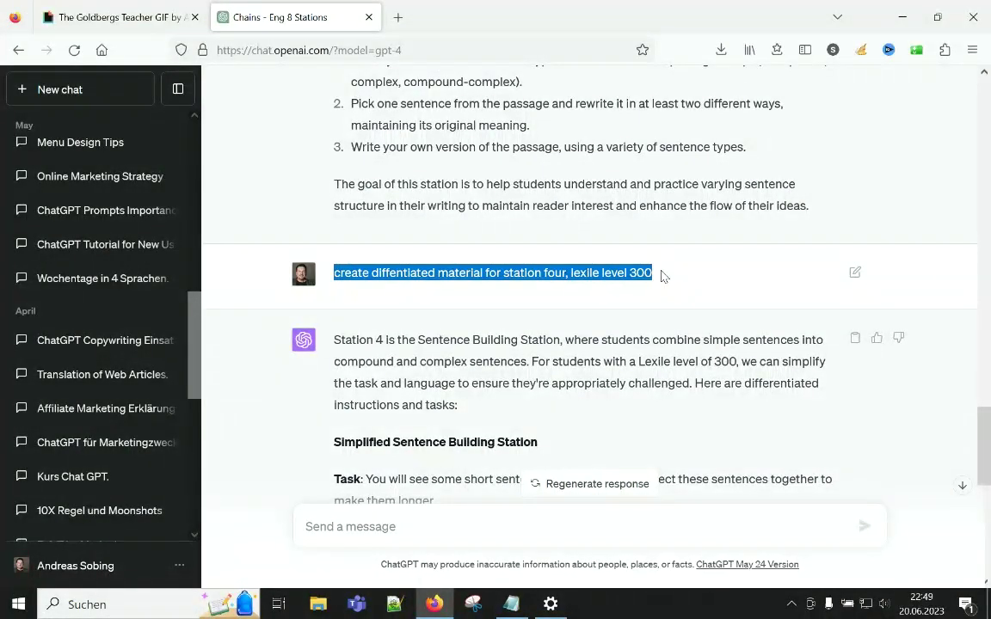
left_click(323, 527)
key("ctrl+v")
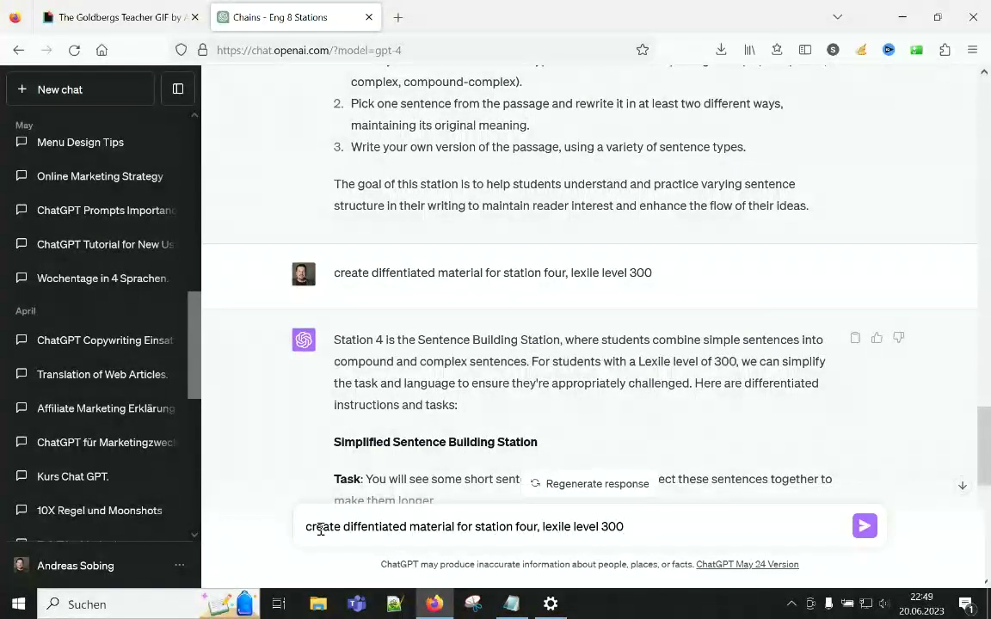
left_click(457, 527)
type("from the nov")
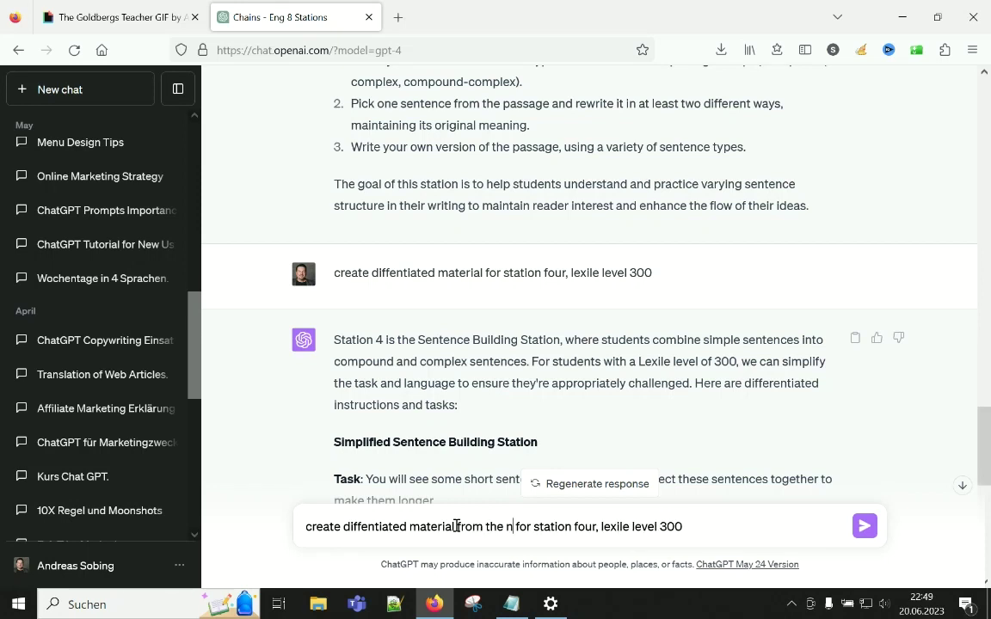
type("el chains")
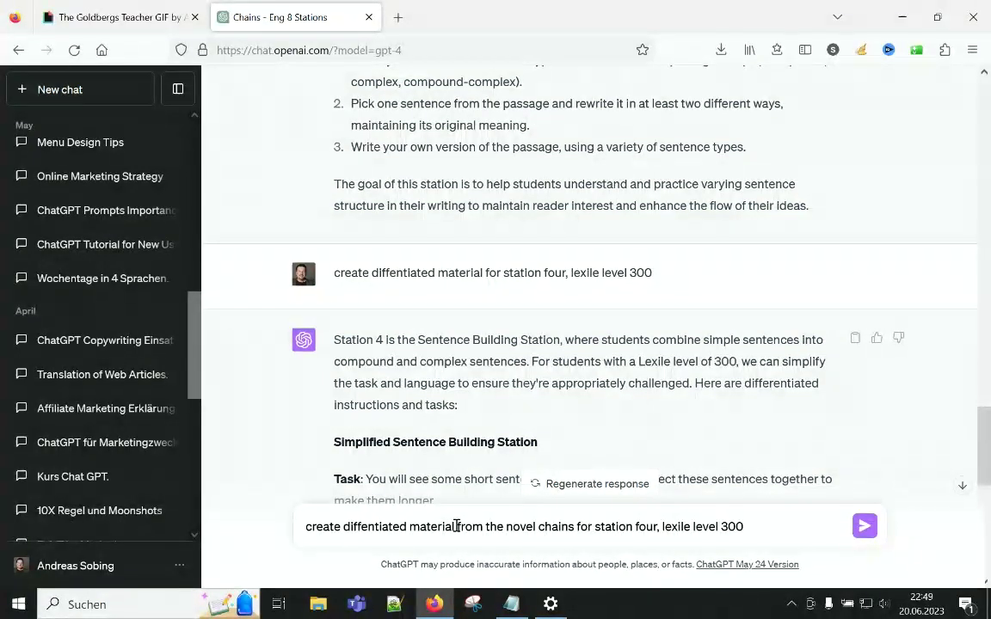
left_click(866, 529)
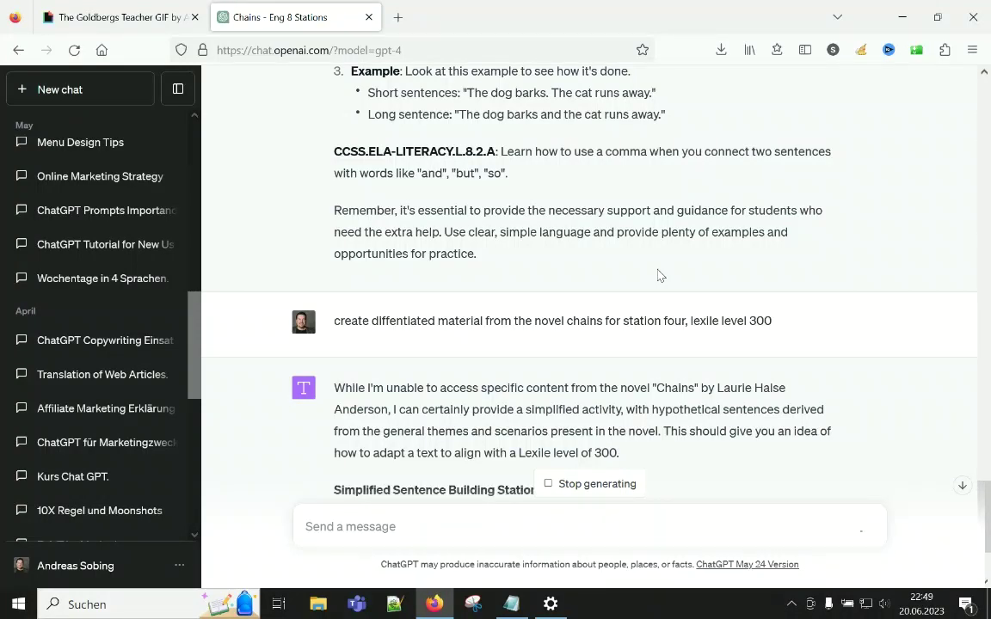
Step: Read through the answer with the simplified station for Chains and send the request "provide passage from chapter 7"
scroll(493, 392, "down", 3)
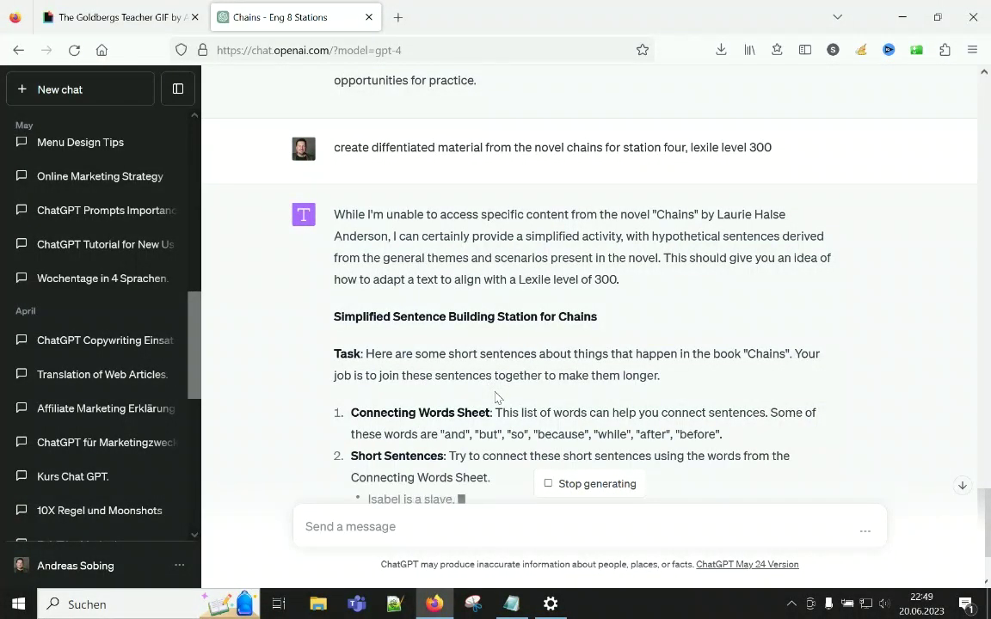
scroll(495, 396, "down", 3)
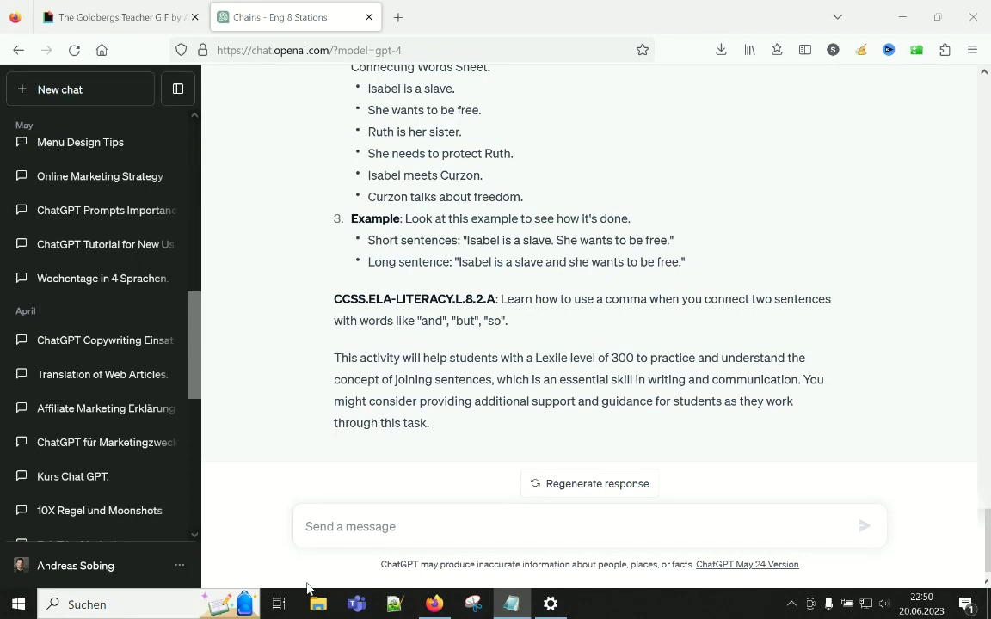
left_click(309, 527)
type("provide passage from chapter 7")
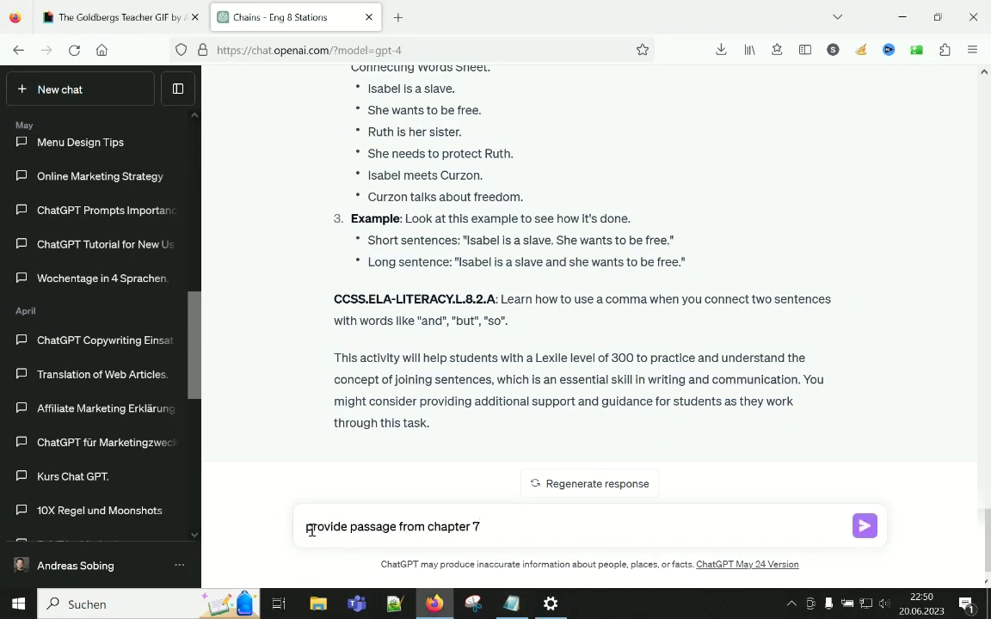
key("Return")
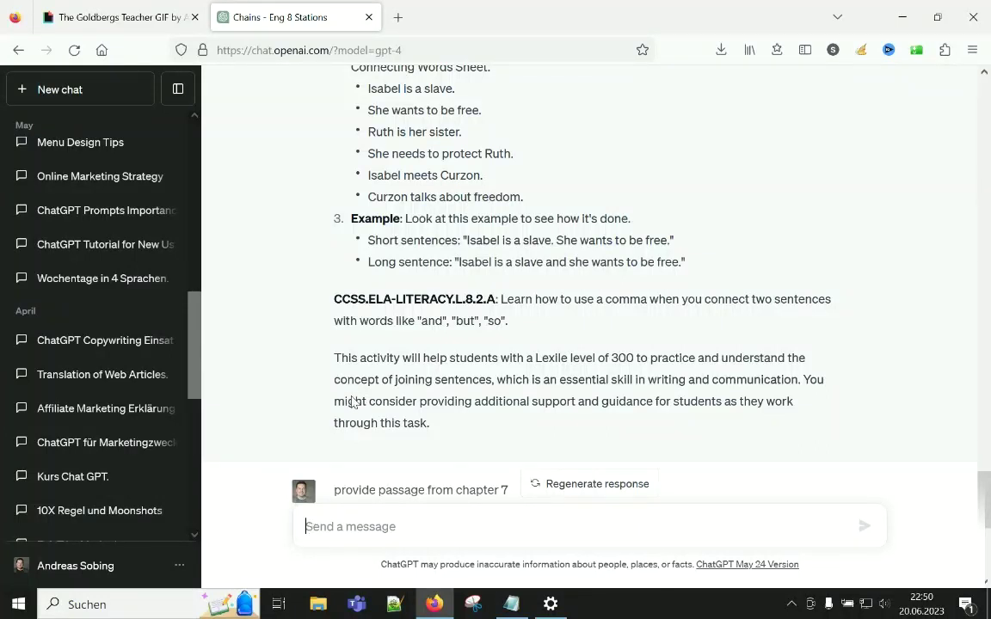
Step: Check the answer to the chapter 7 passage request and send "give me a random passage from the novel chains"
scroll(351, 400, "down", 3)
scroll(350, 378, "down", 2)
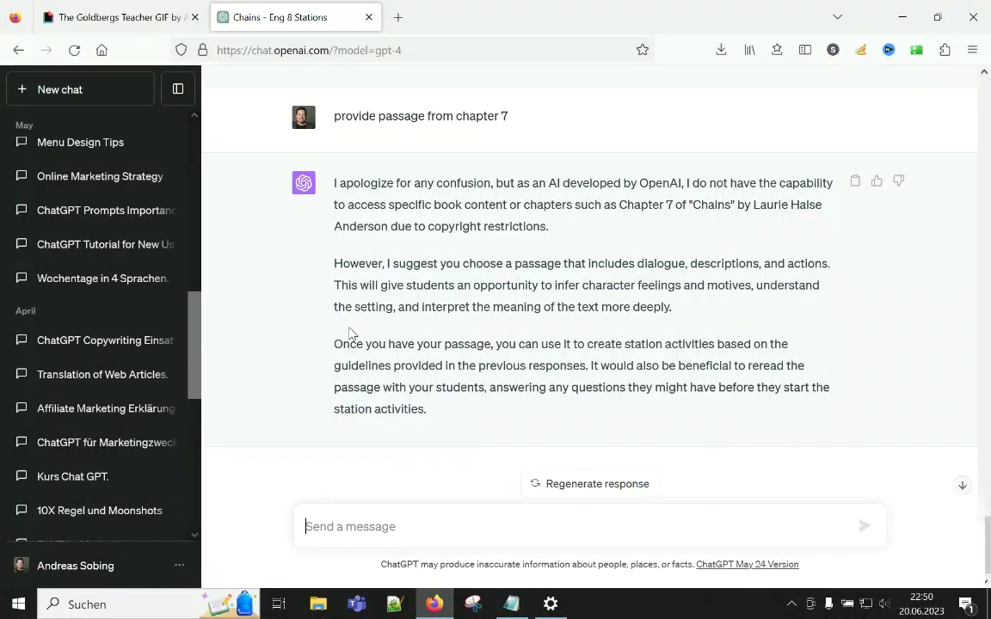
scroll(355, 310, "down", 1)
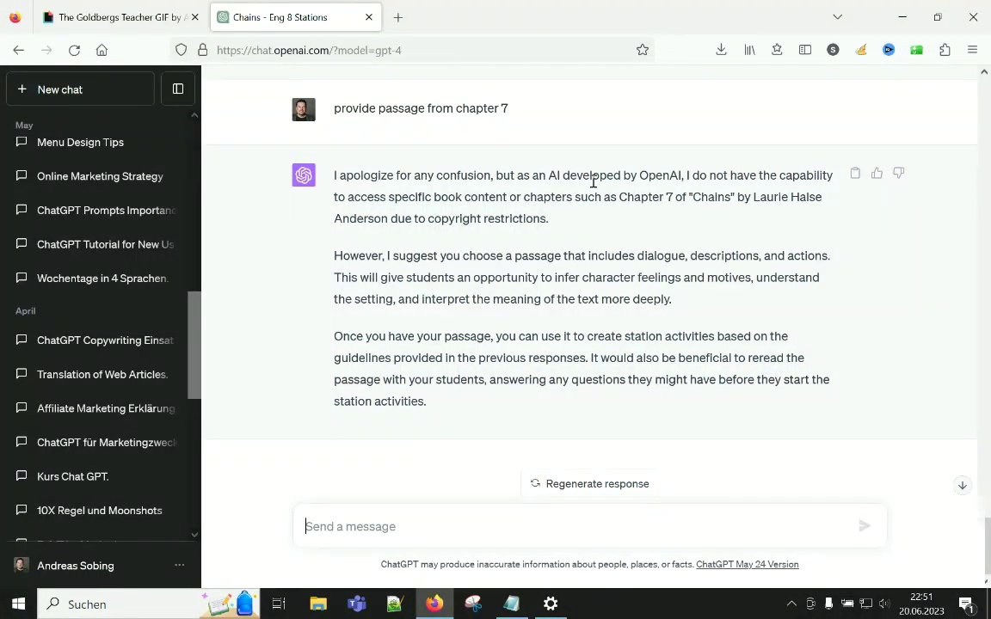
scroll(435, 214, "up", 5)
scroll(436, 213, "up", 3)
scroll(436, 211, "down", 7)
type("give m")
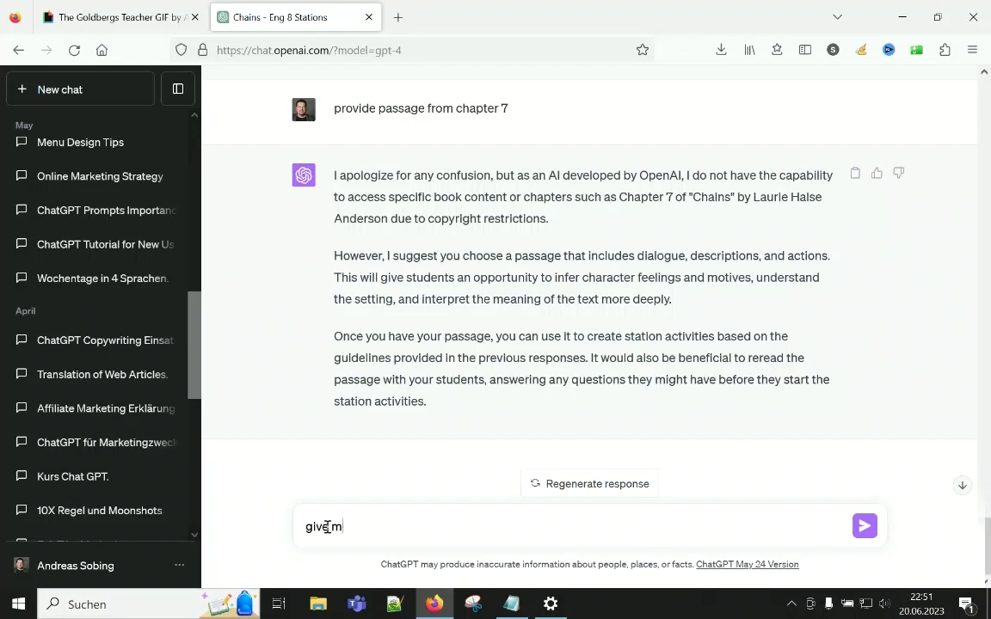
type("e a random passag")
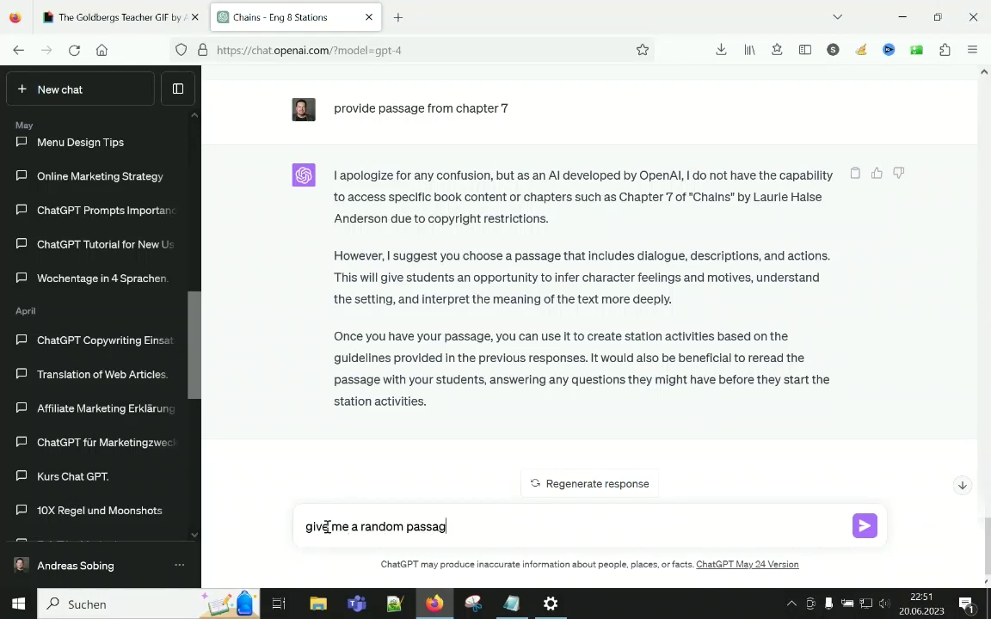
type("e from theno")
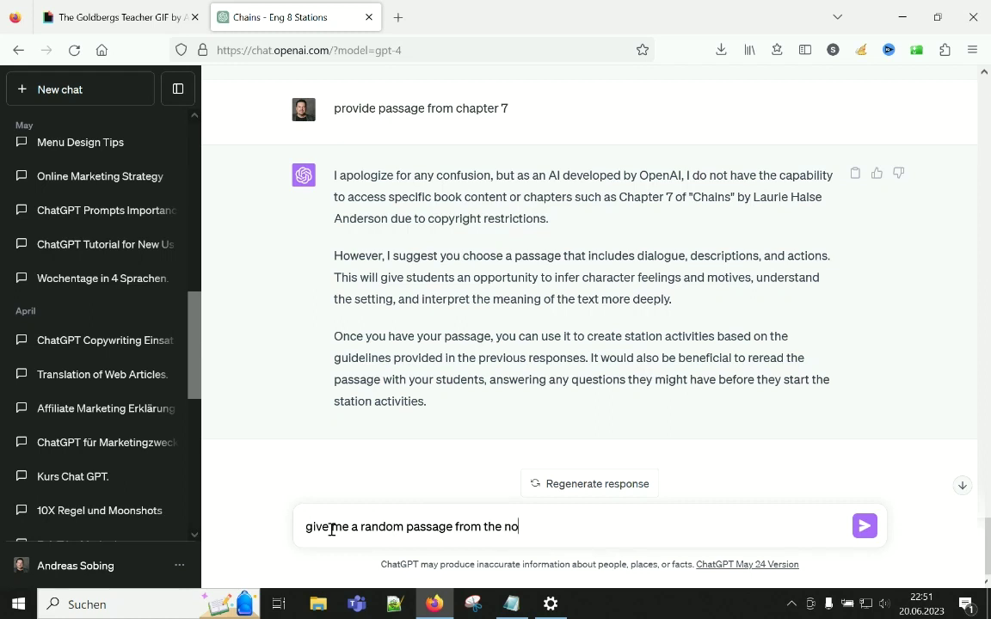
type("vel chains")
key("Return")
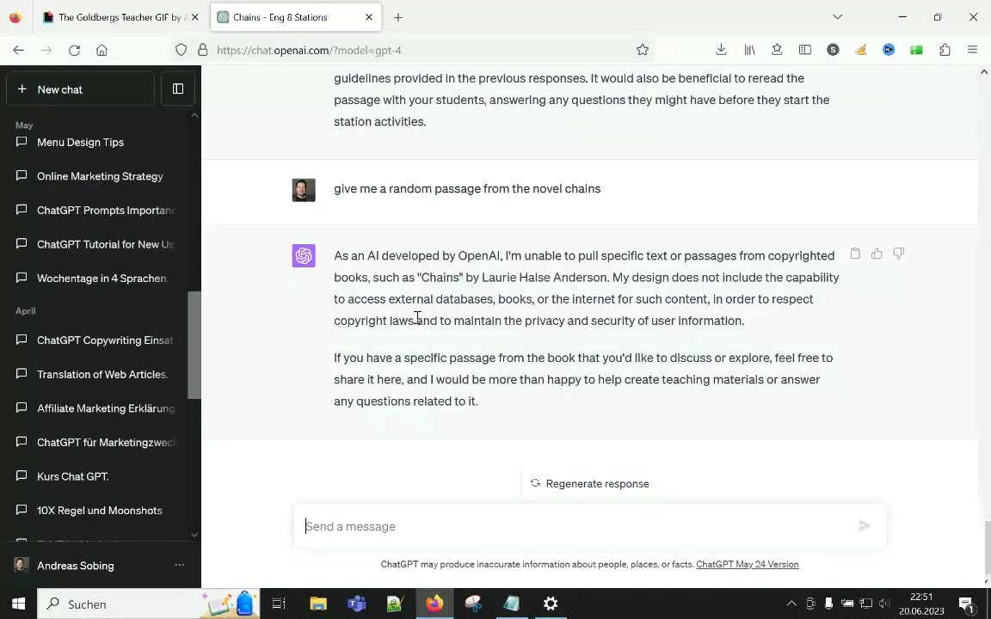
Step: Copy the original five-station request from the start of the chat for the open notes window and switch to that window
scroll(348, 310, "up", 10)
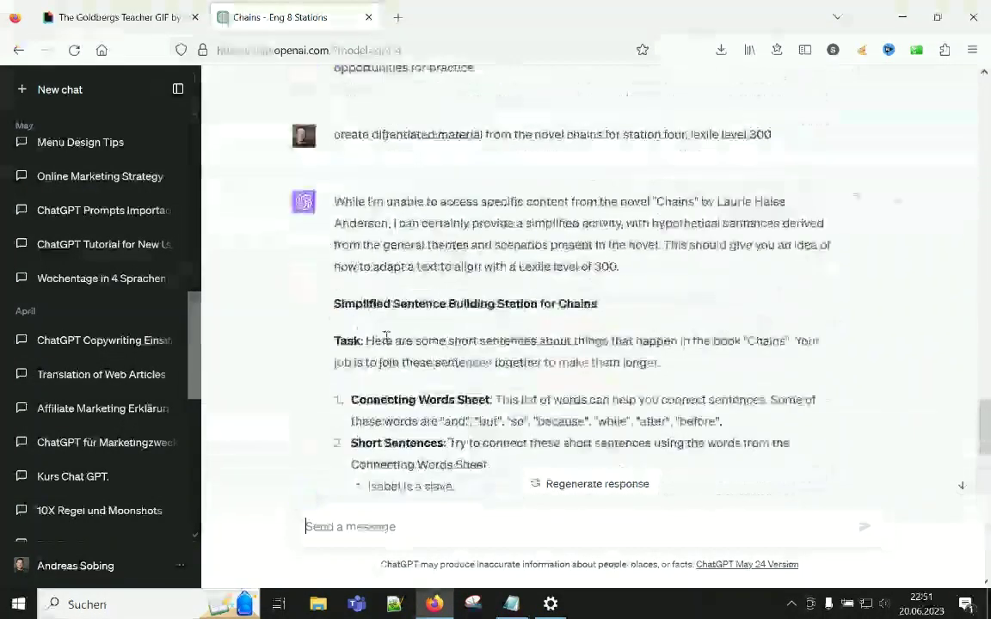
scroll(386, 337, "up", 15)
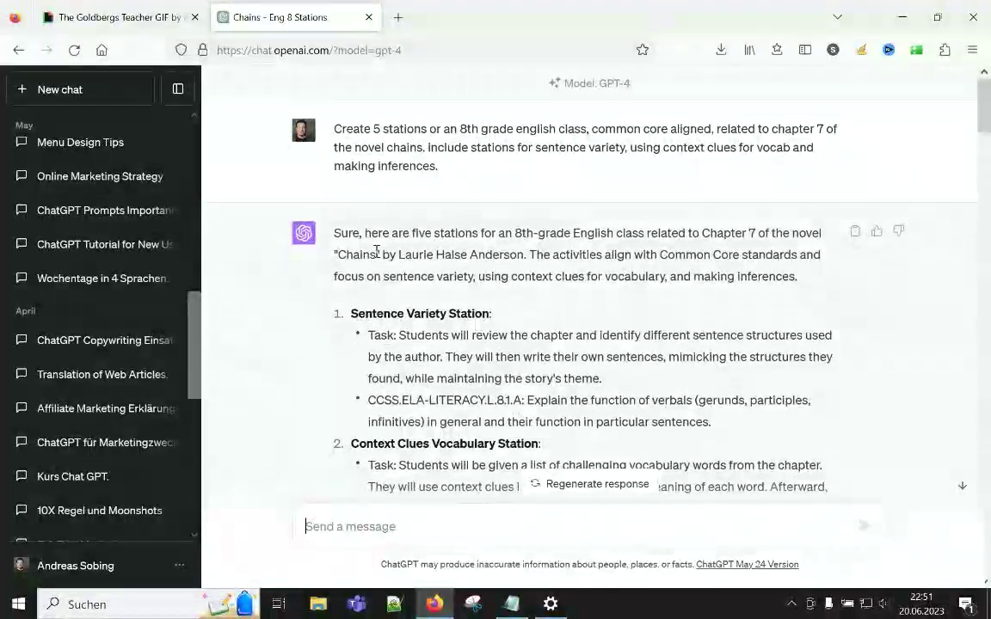
scroll(376, 252, "down", 12)
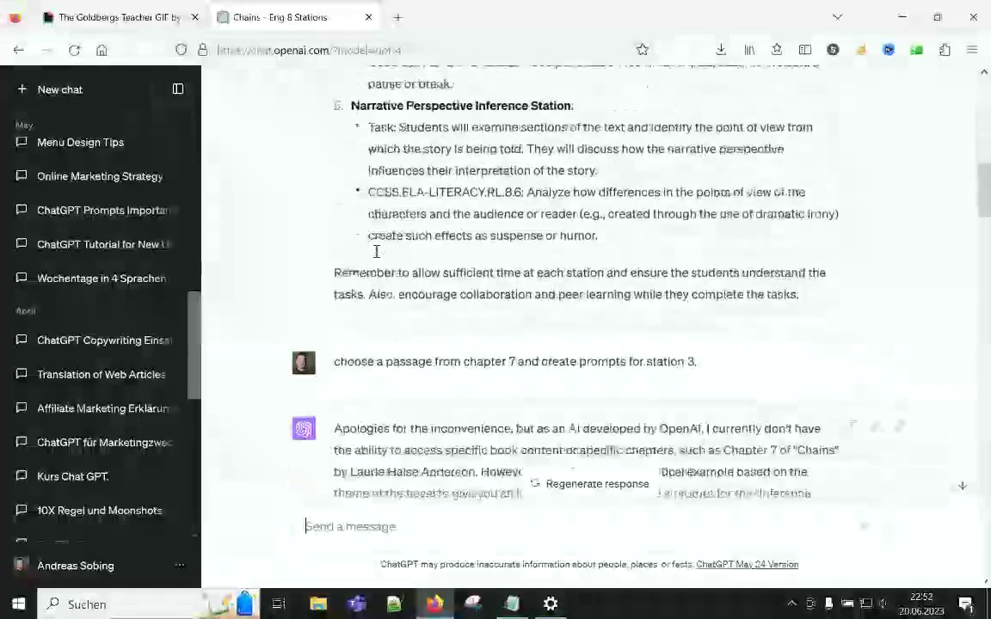
scroll(376, 251, "down", 3)
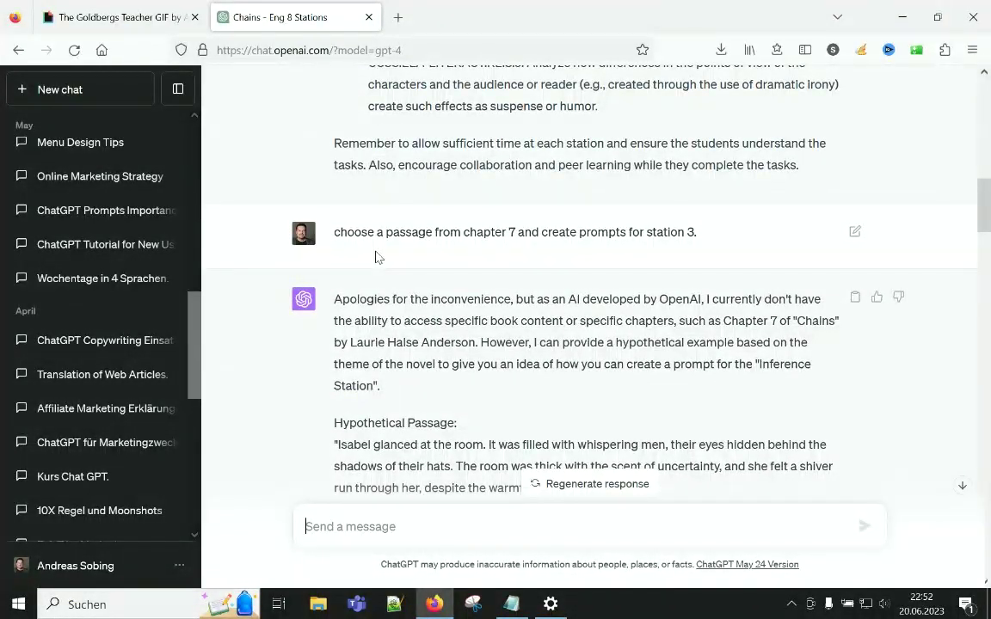
scroll(376, 256, "up", 12)
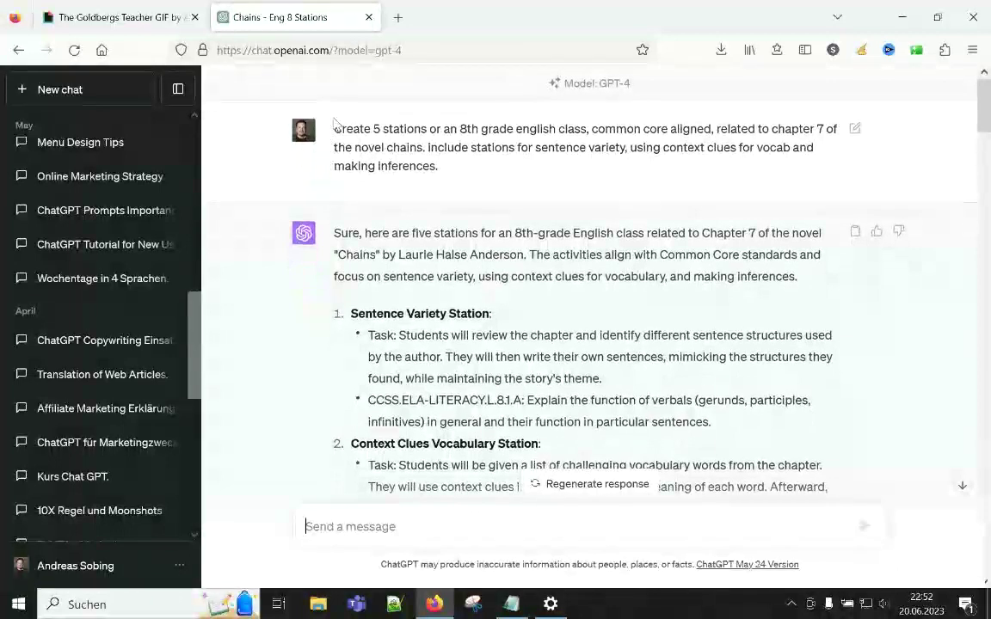
left_click_drag(334, 127, 467, 165)
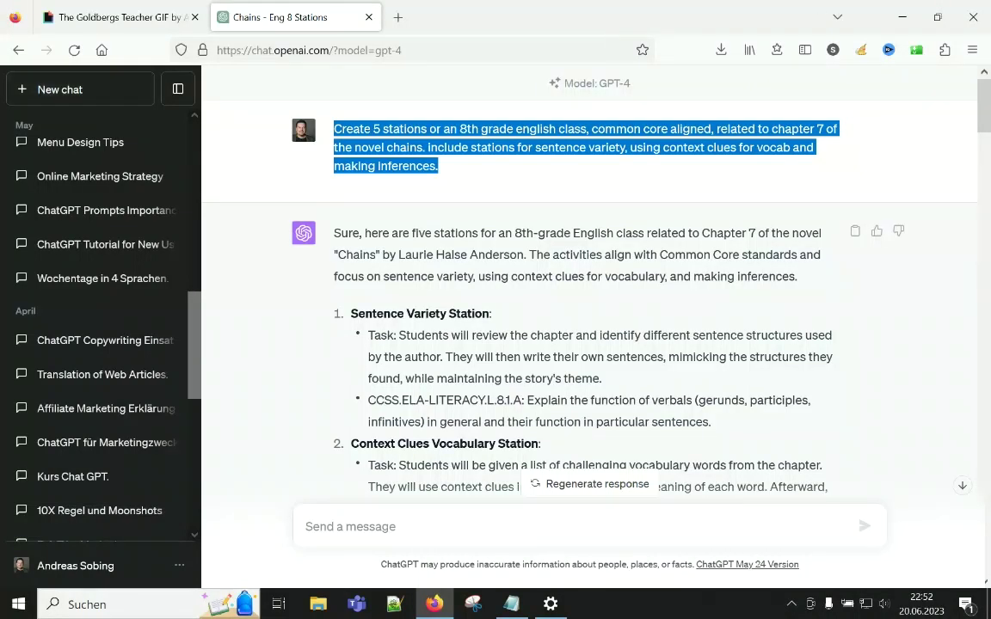
key("alt+Tab")
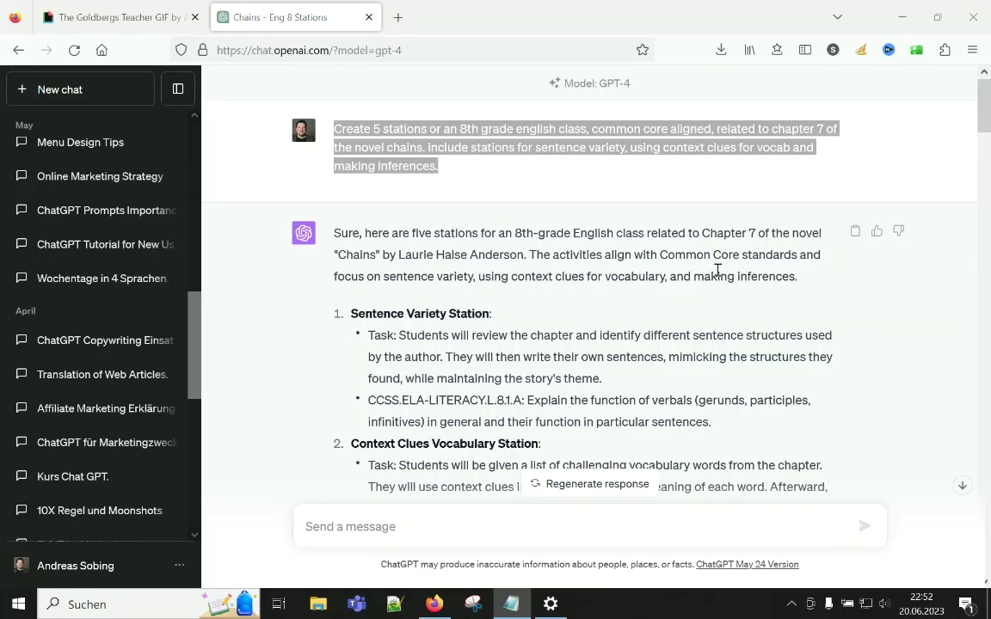
Step: Copy the follow-up request "choose a passage from chapter 7 and create prompts for station 3." and switch to the notes window
scroll(344, 301, "down", 10)
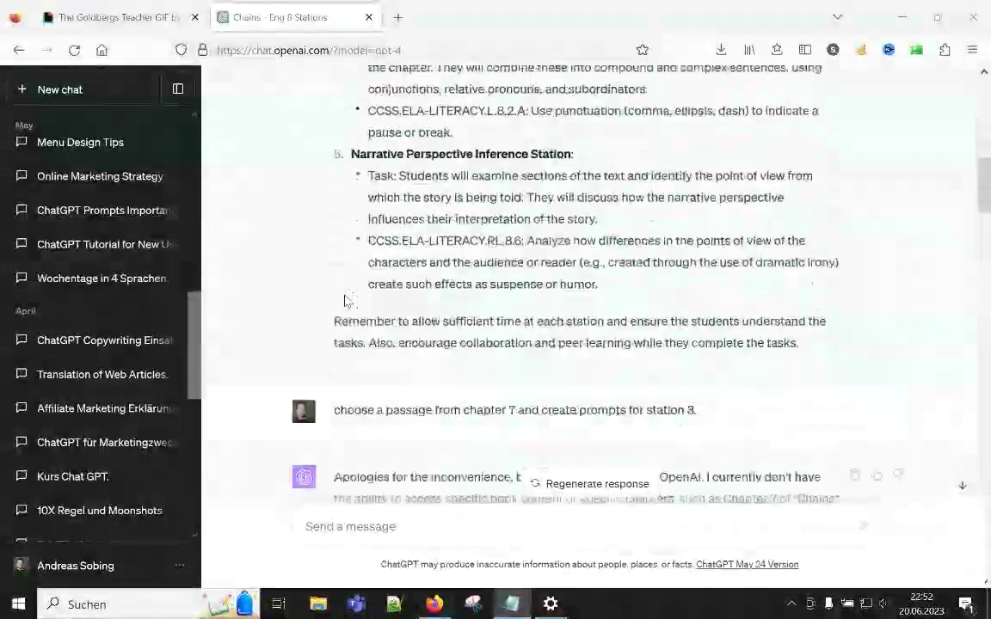
left_click_drag(335, 292, 716, 311)
key("ctrl+c")
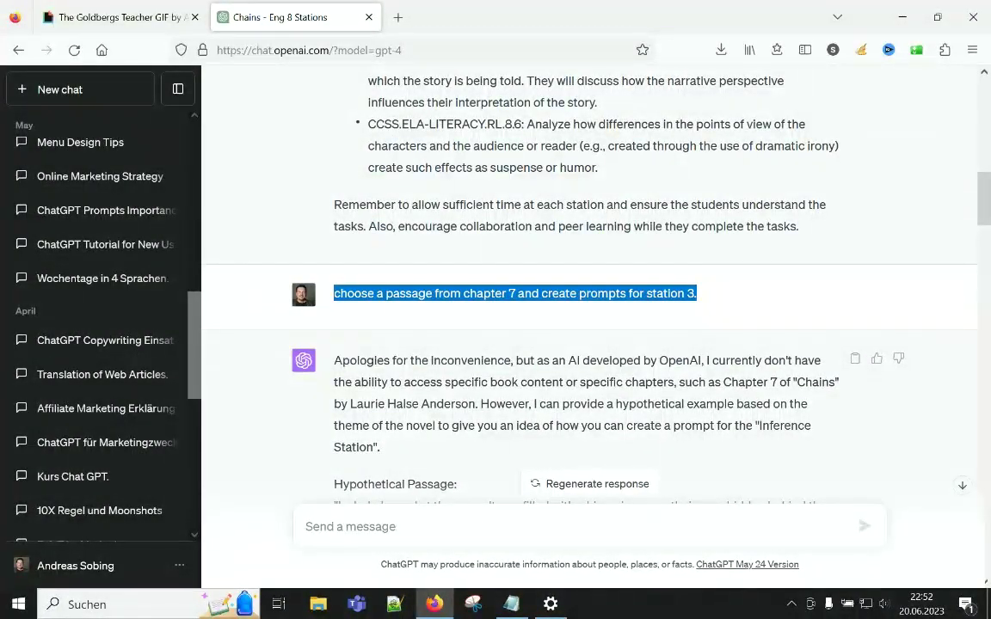
key("alt+Tab")
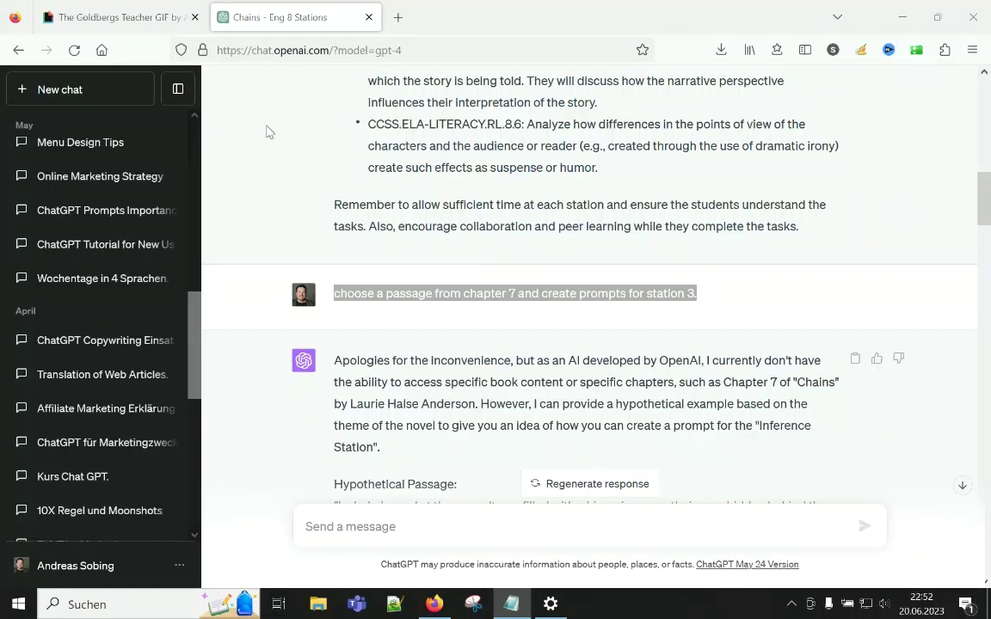
Step: Start a new GPT-3.5 chat and send the 5-station 8th grade English request for chapter 7 of chains, covering sentence variety, context clues and inferences
left_click(91, 95)
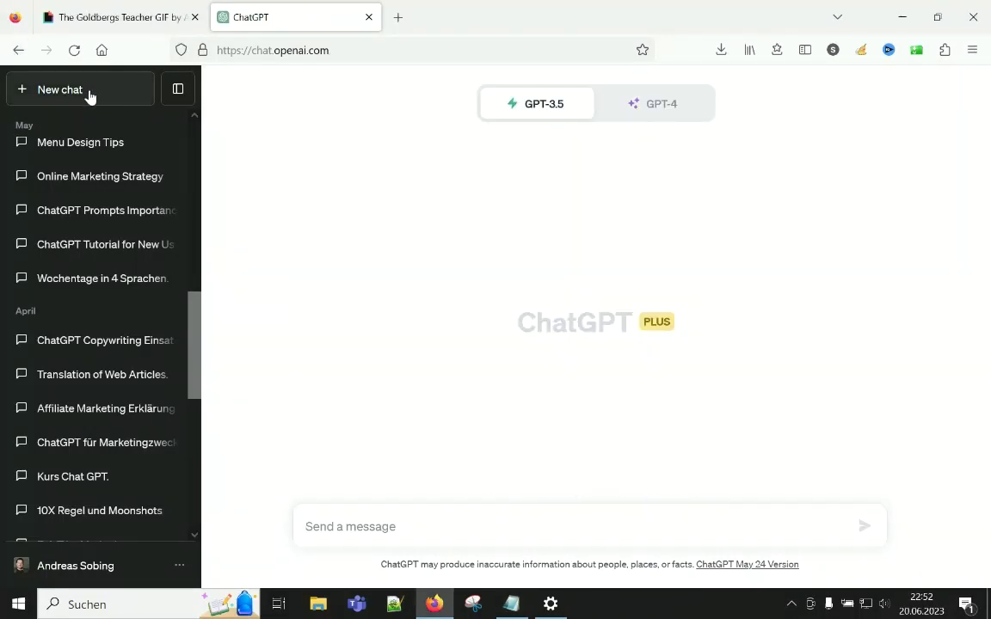
mouse_move(550, 112)
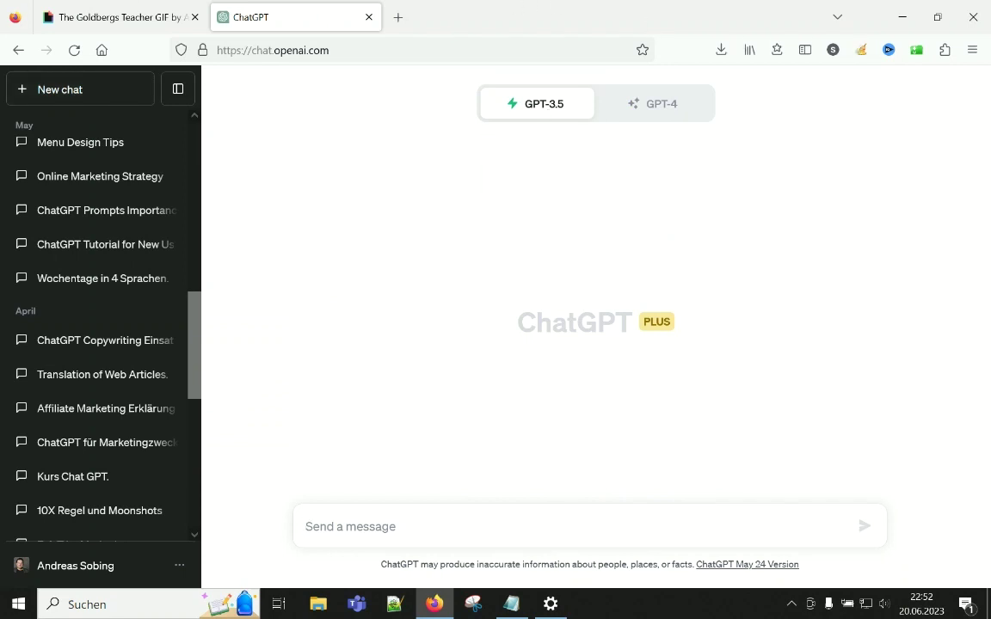
key("alt+Tab")
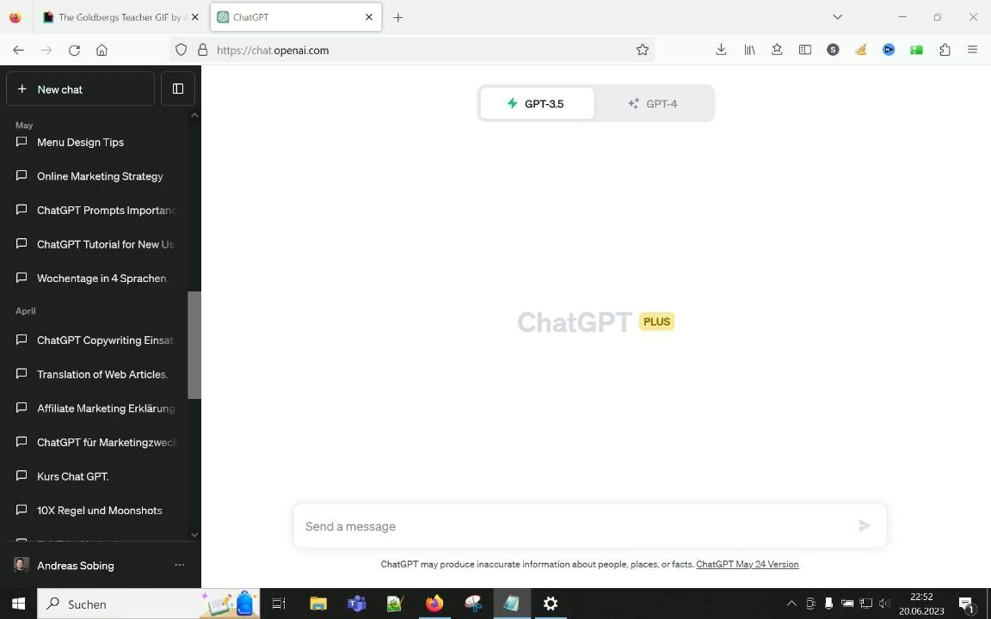
left_click(335, 527)
type("Create 5 stations or an 8th grade english class, common core aligned, related to chapter 7 of the novel chains. Include stations for sentence variety, using context clues for vocab and making inferences.")
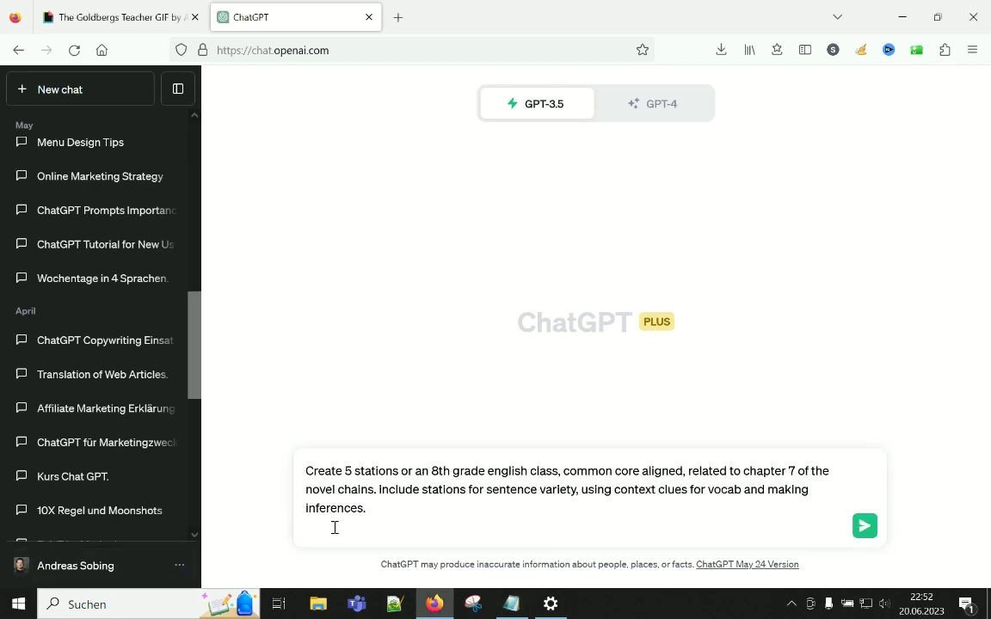
key("BackSpace")
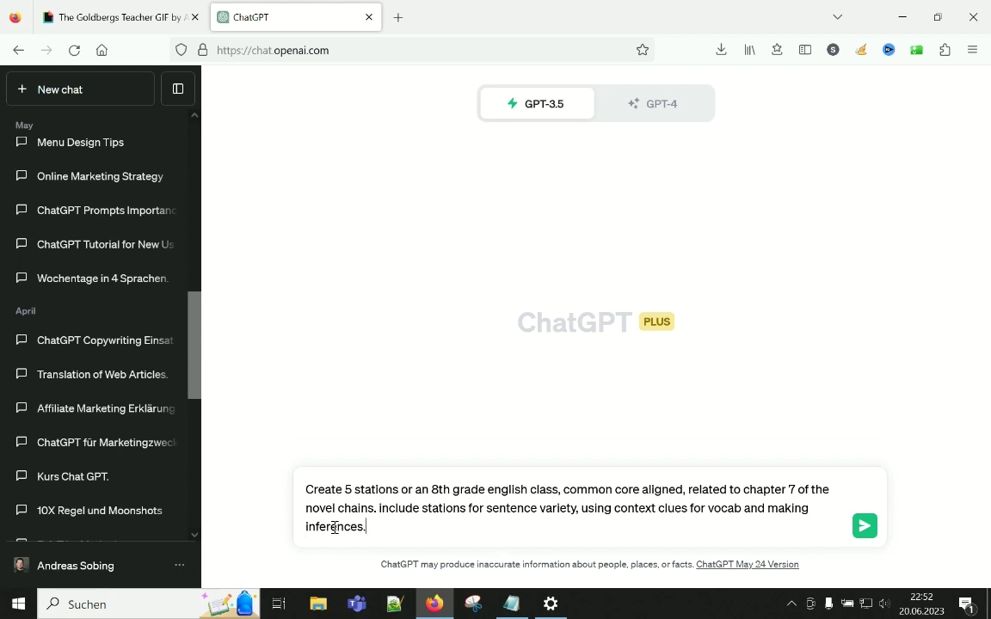
key("Return")
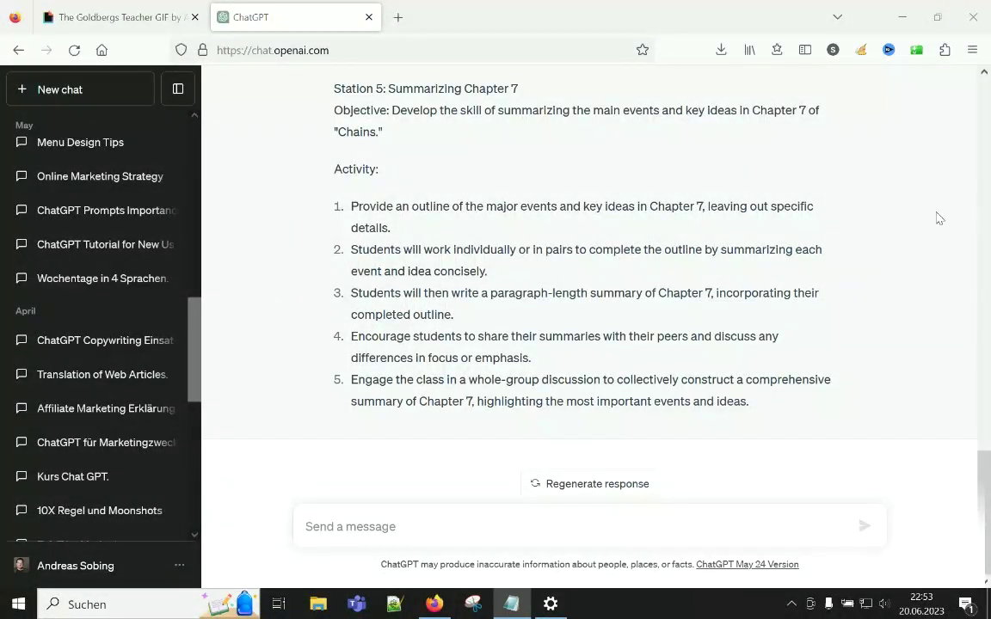
Step: Send the follow-up request "choose a passage from chapter 7 and create prompts for station 3." in the GPT-3.5 chat
left_click(308, 528)
key("ctrl+v")
key("Return")
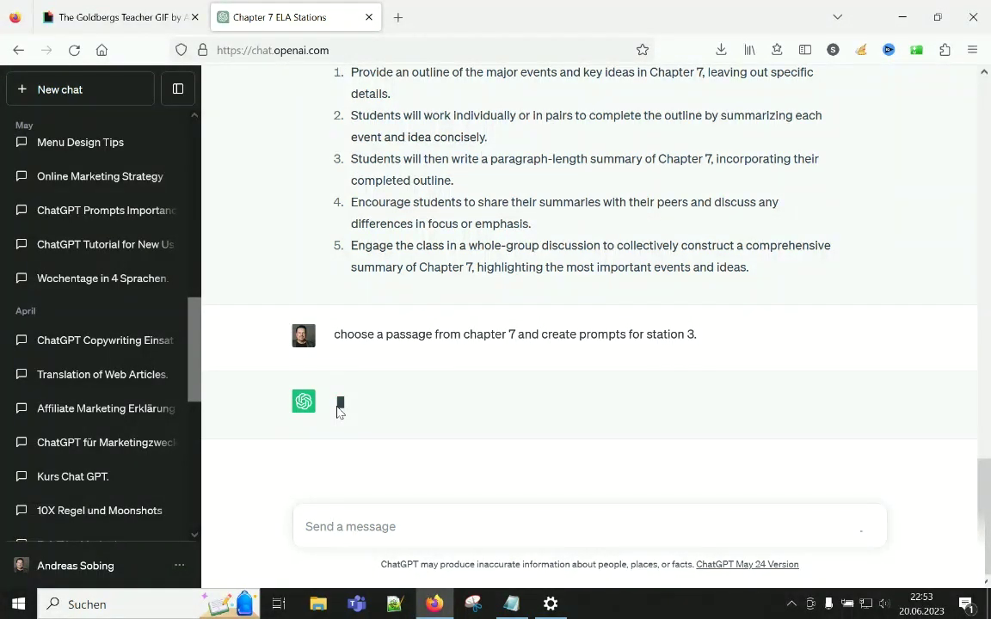
Step: Copy the text of the sent station 3 request from the chat
scroll(339, 409, "up", 2)
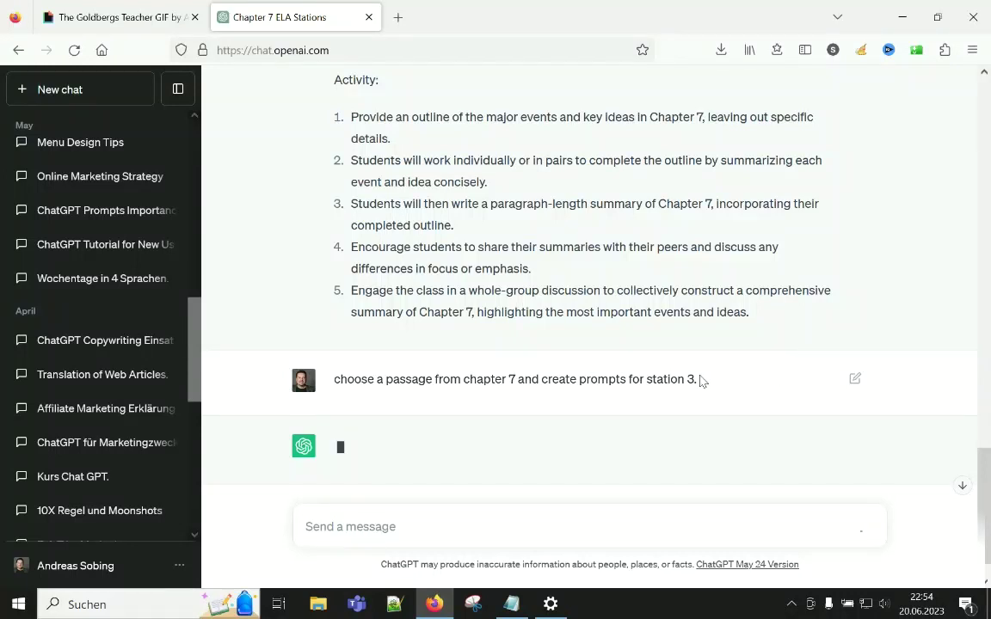
left_click_drag(698, 382, 335, 387)
key("ctrl+c")
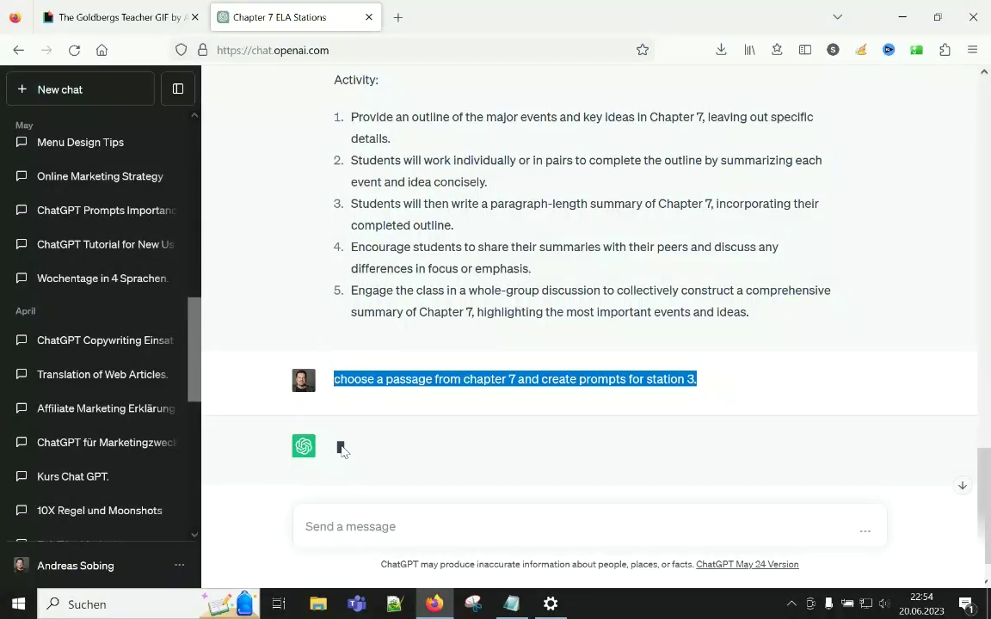
left_click(850, 385)
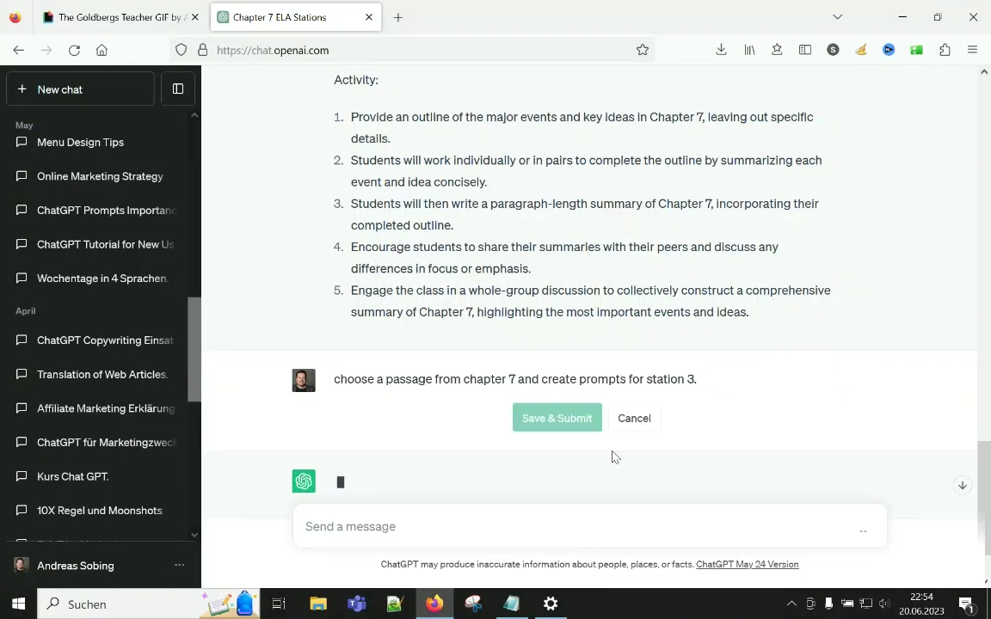
left_click(632, 420)
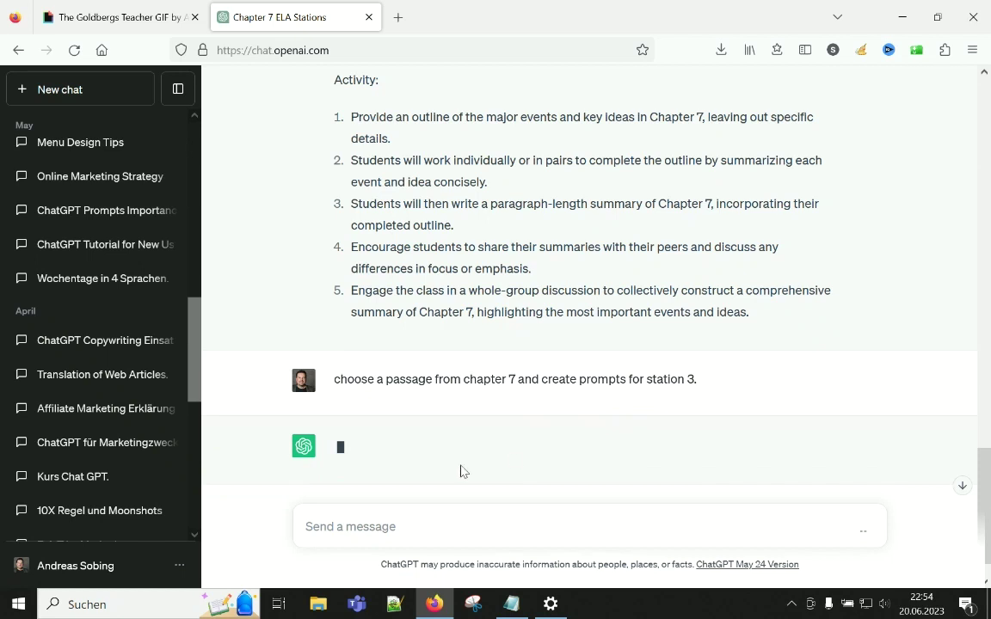
key("ctrl+v")
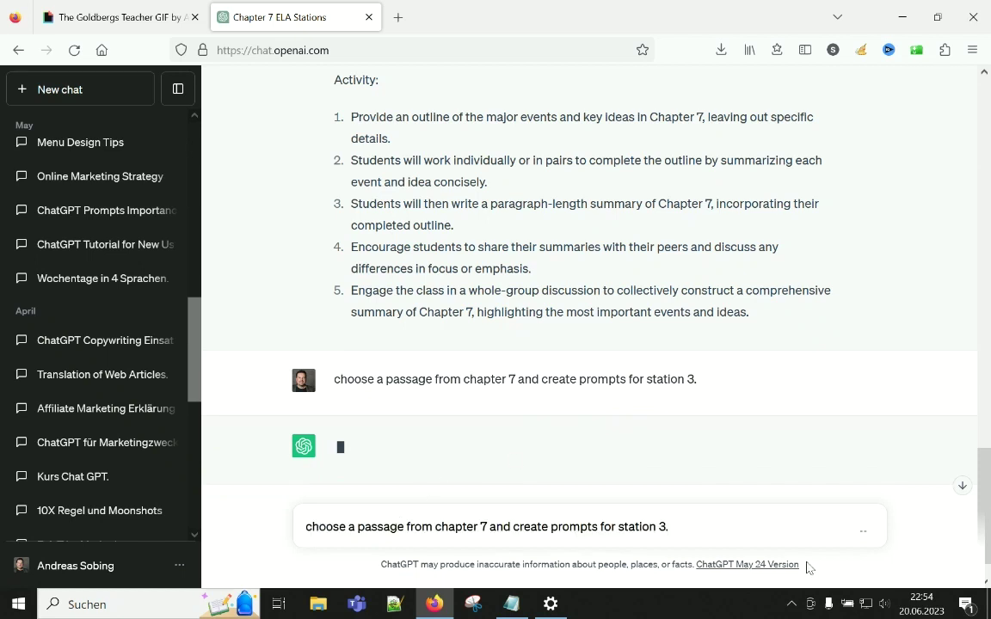
key("shift+Return")
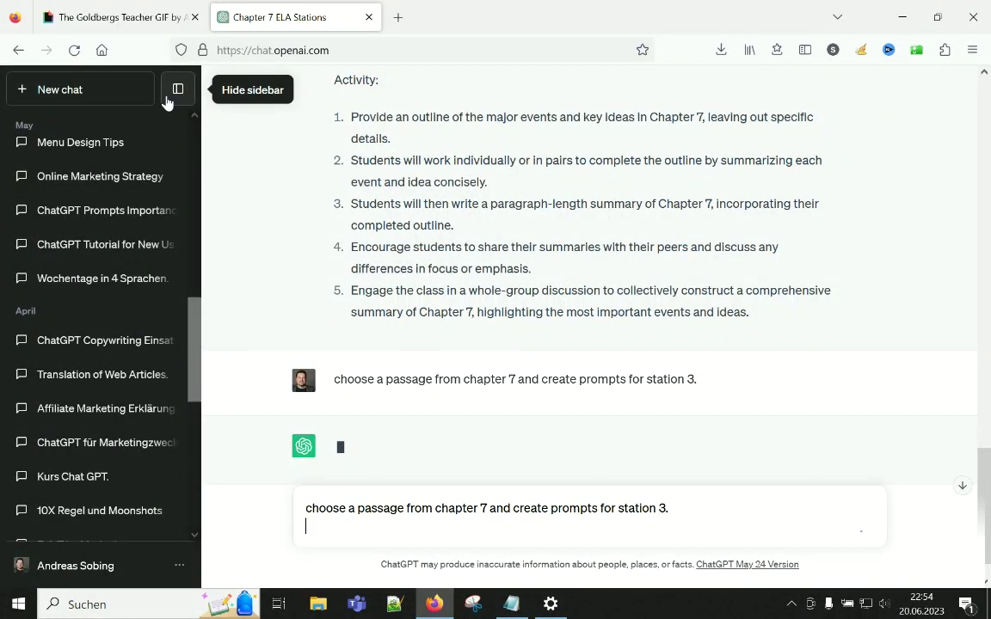
Step: Start another GPT-3.5 chat and send the reworded request "choose a passage from chapter 7 from the novel chains and create prompts"
left_click(104, 96)
left_click(406, 522)
key("ctrl+v")
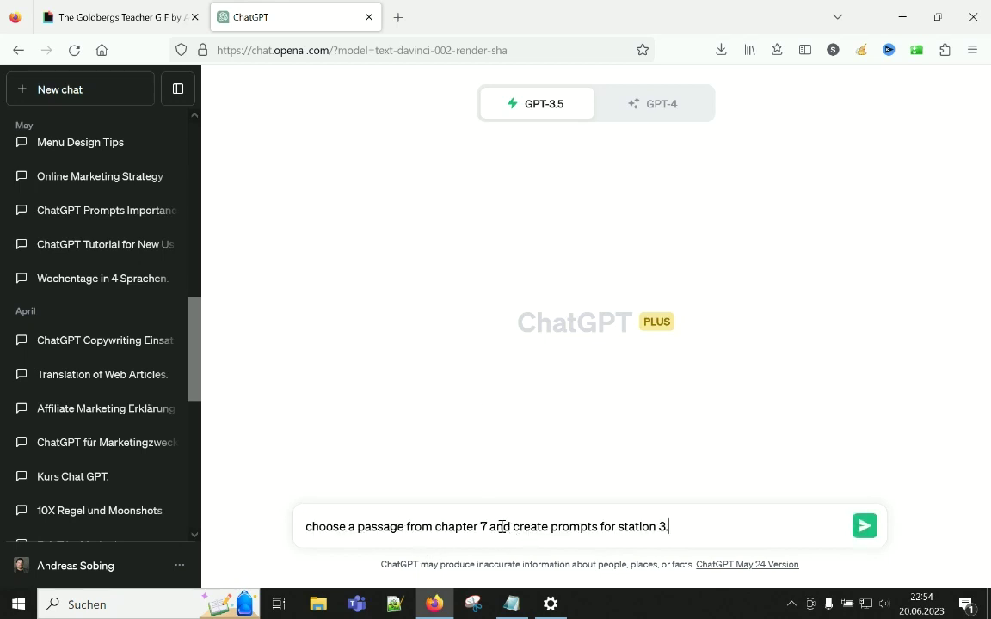
left_click_drag(602, 527, 677, 527)
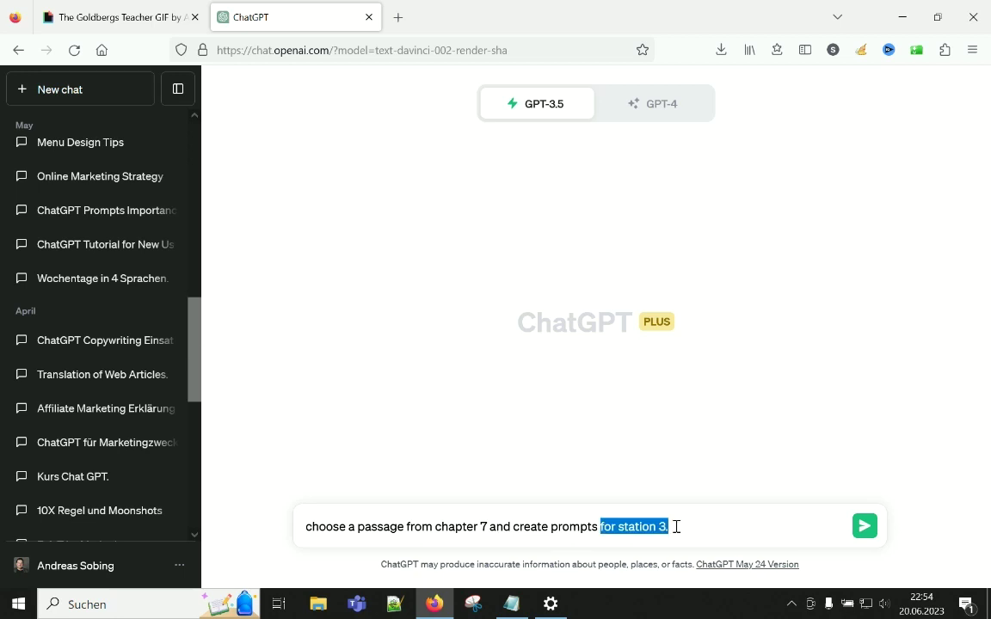
key("BackSpace")
left_click(487, 526)
type("from the novel chains")
key("Return")
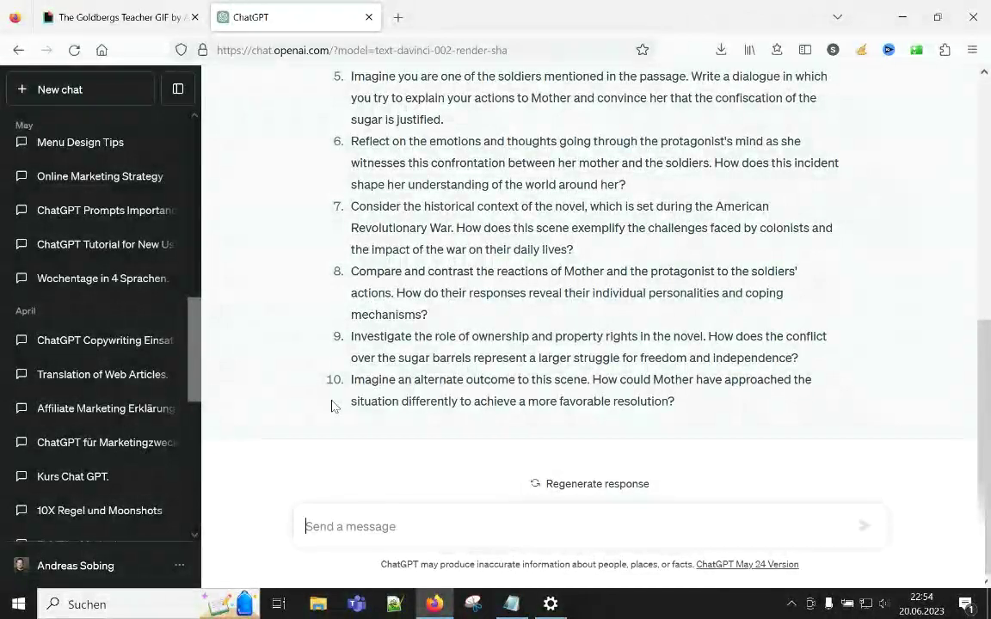
Step: Read through the answer, checking the chapter 7 passage and the list of prompts based on it
scroll(331, 406, "up", 2)
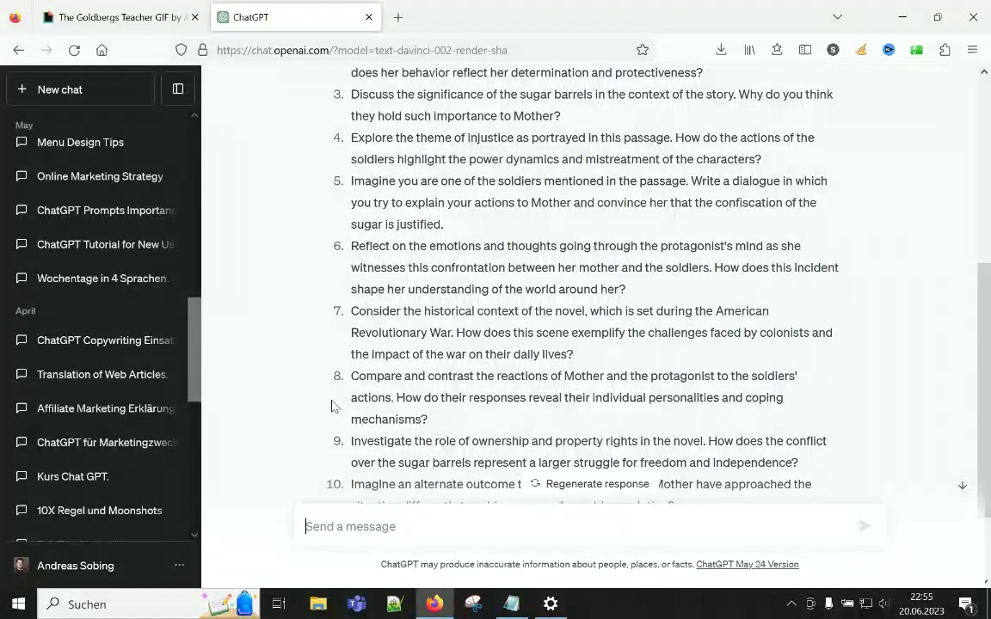
scroll(335, 406, "up", 2)
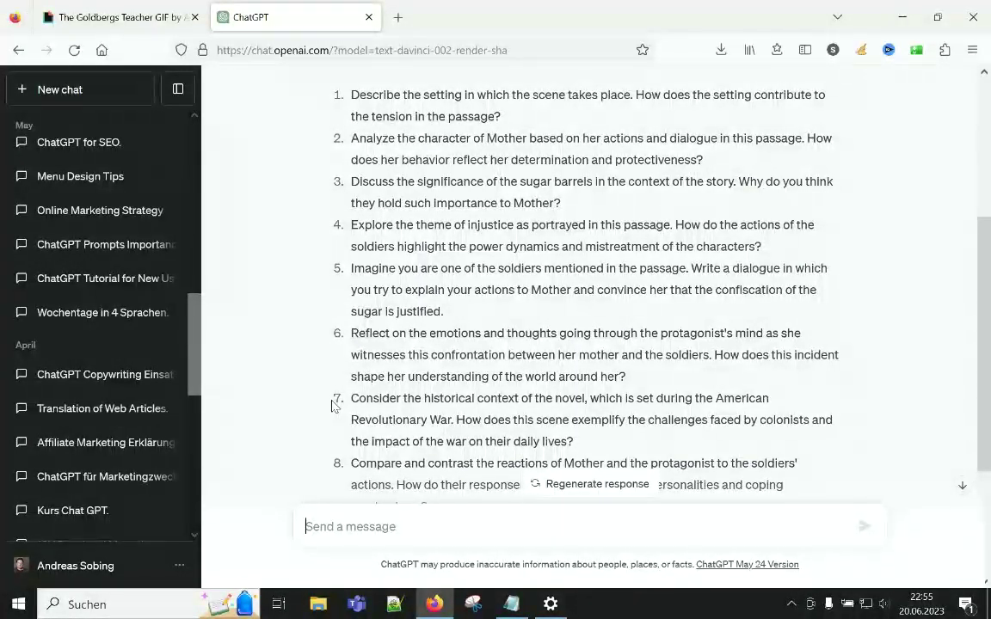
scroll(332, 405, "up", 3)
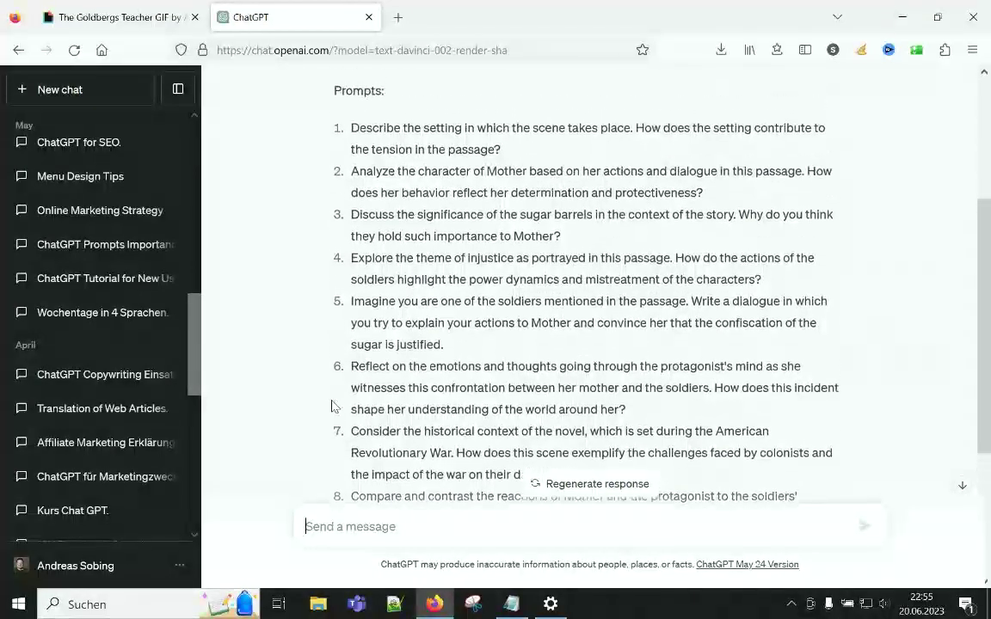
scroll(332, 405, "up", 2)
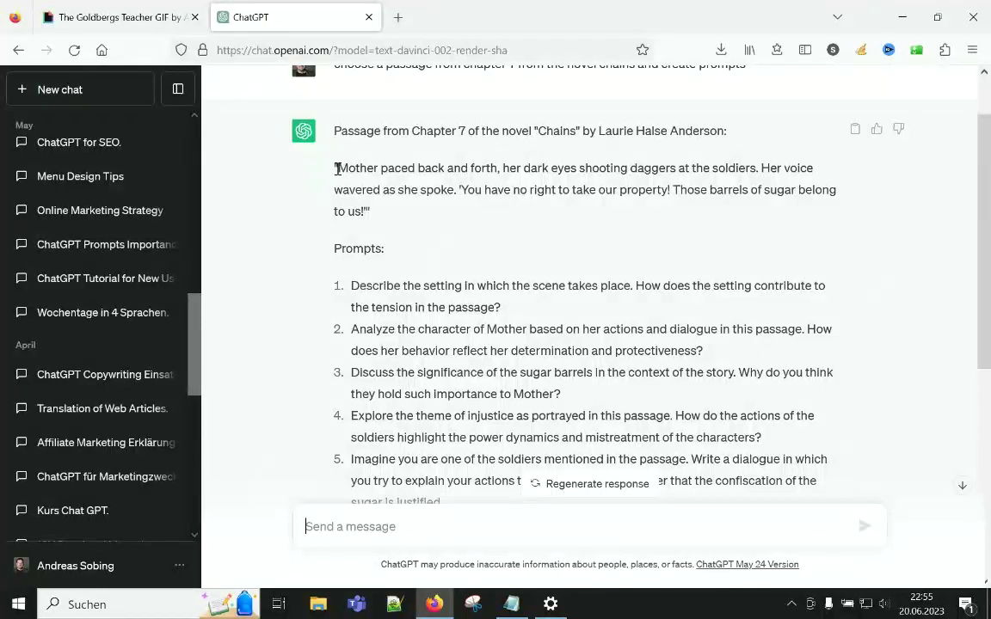
scroll(337, 168, "down", 2)
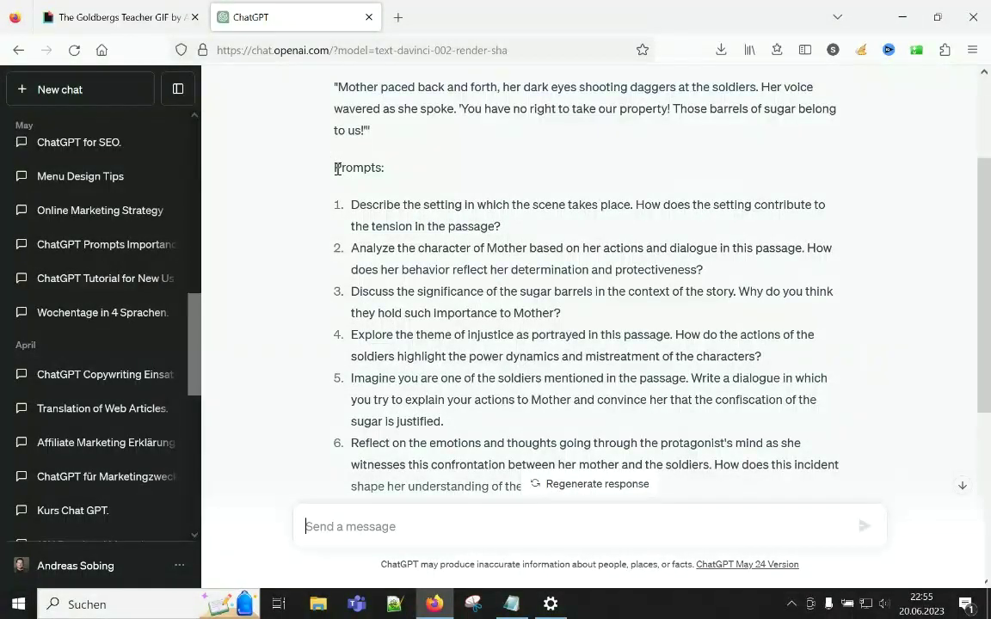
scroll(337, 168, "down", 5)
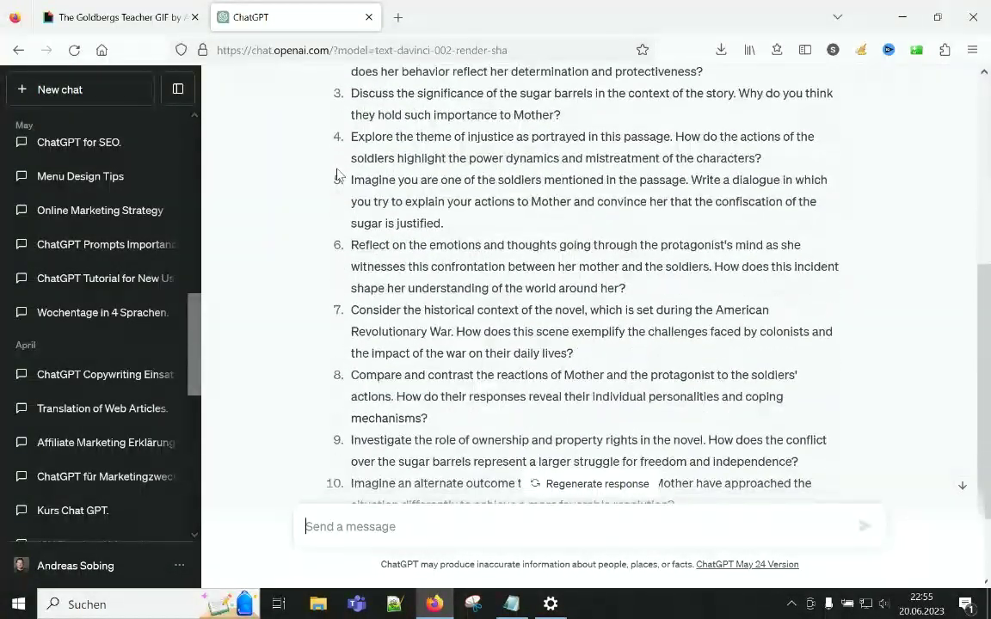